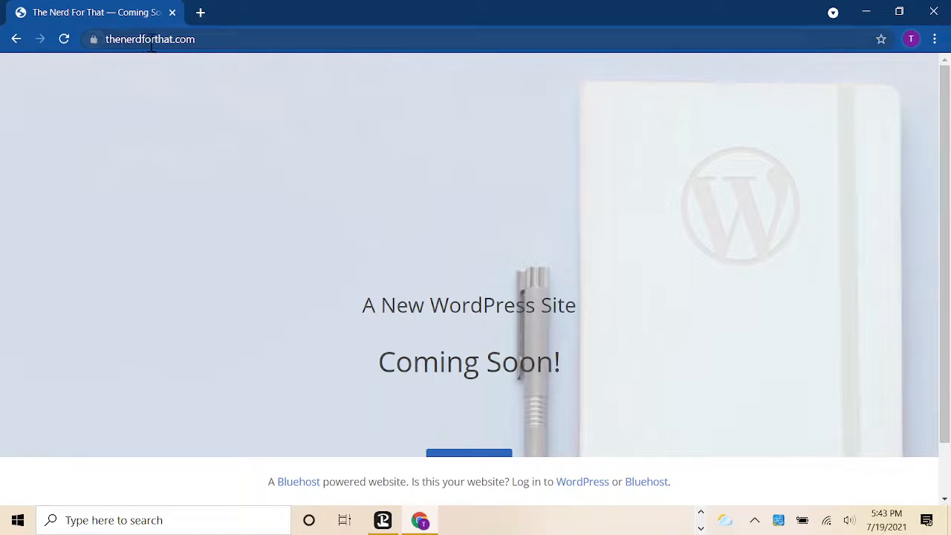
- Log in to the WordPress admin of thenerdforthat.com with the saved credentials and Remember Me enabled
left_click(217, 38)
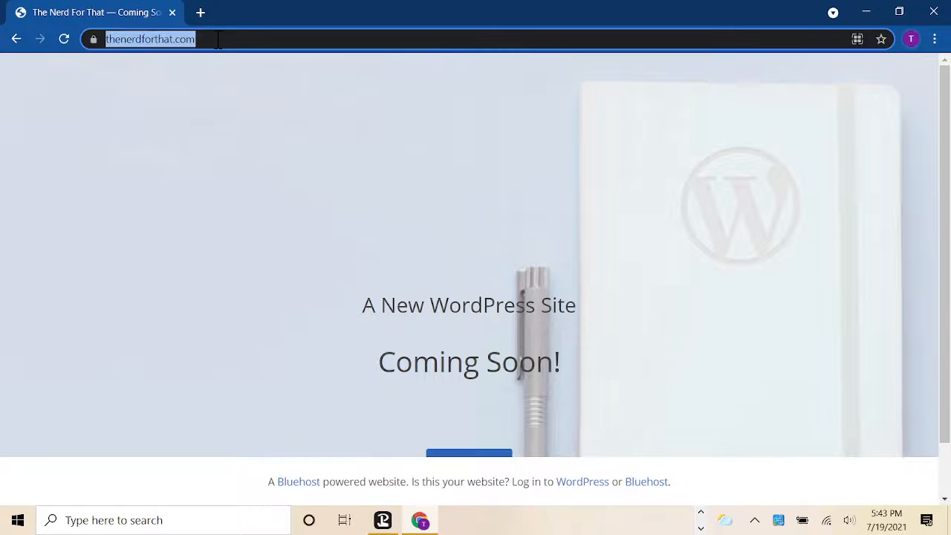
left_click(325, 187)
scroll(325, 186, "down", 1)
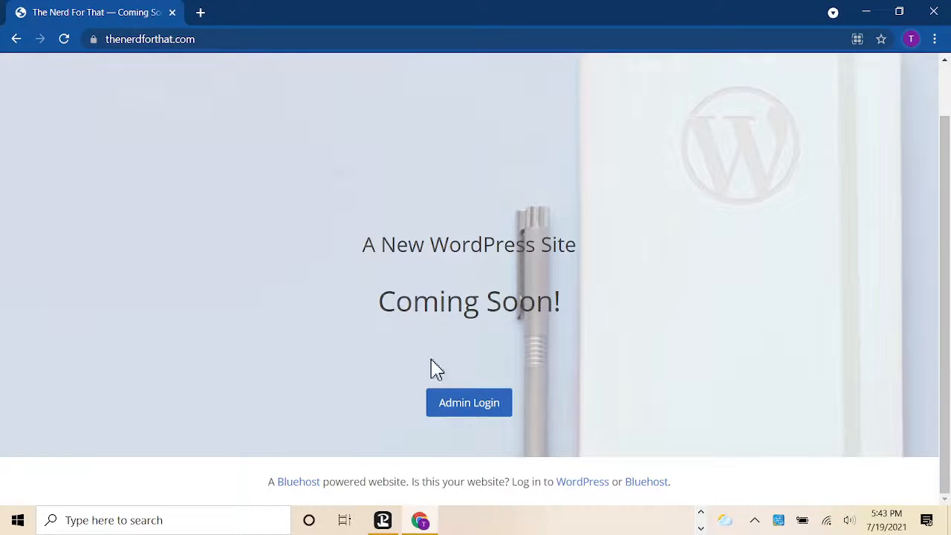
left_click(460, 408)
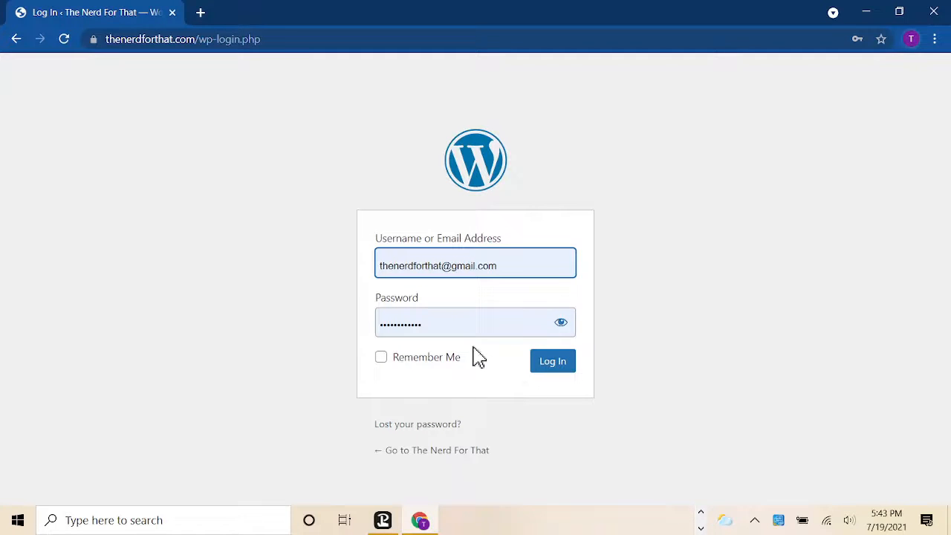
left_click(381, 358)
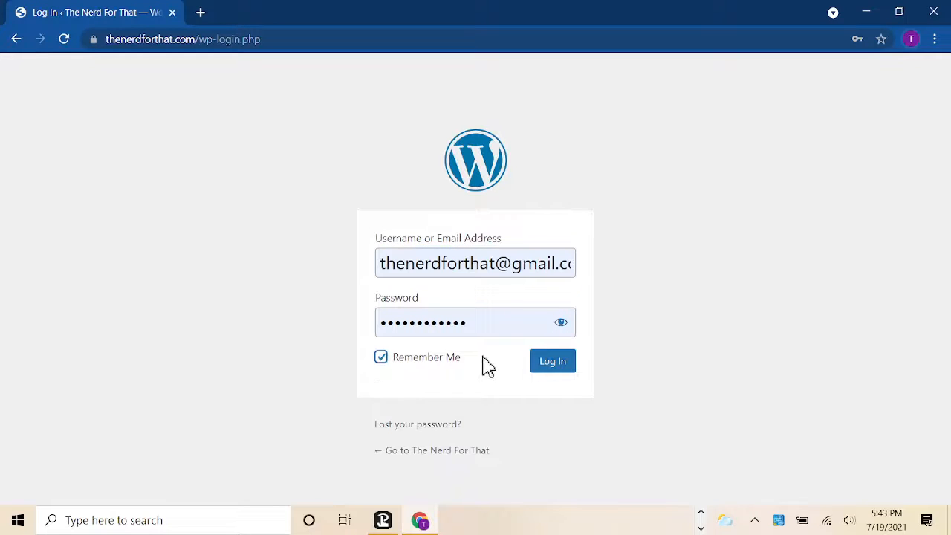
left_click(551, 364)
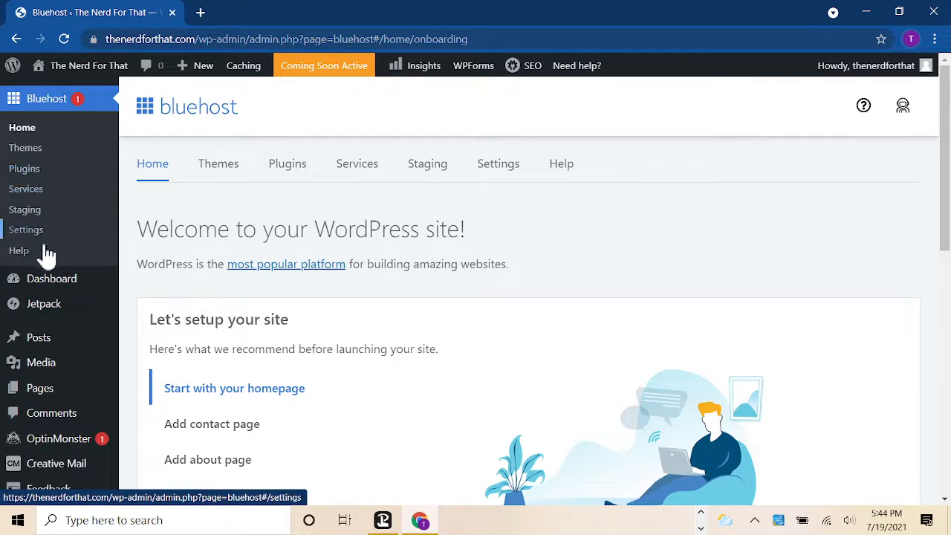
- Update the Creative Mail by Constant Contact plugin from the WordPress Updates page and check the update log
mouse_move(58, 282)
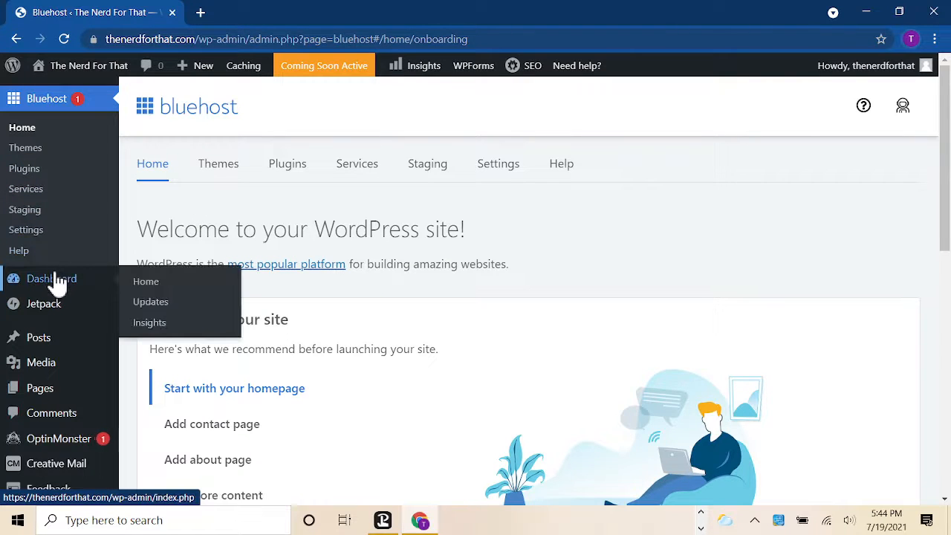
left_click(150, 307)
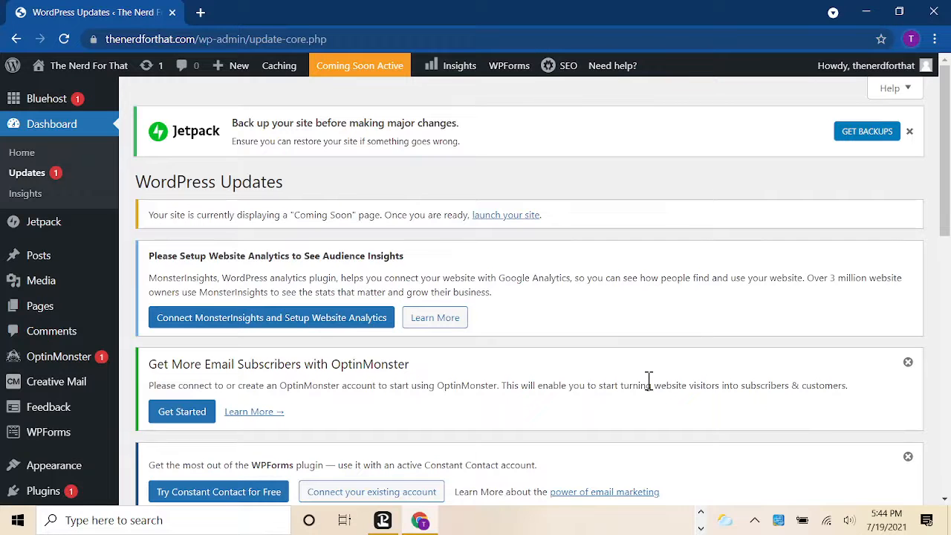
scroll(649, 381, "down", 2)
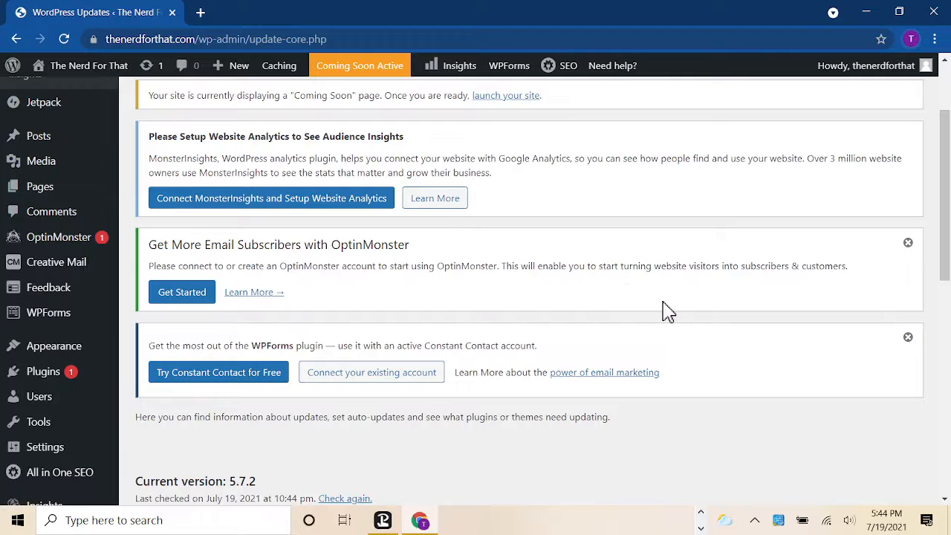
scroll(667, 311, "down", 1)
scroll(667, 311, "down", 4)
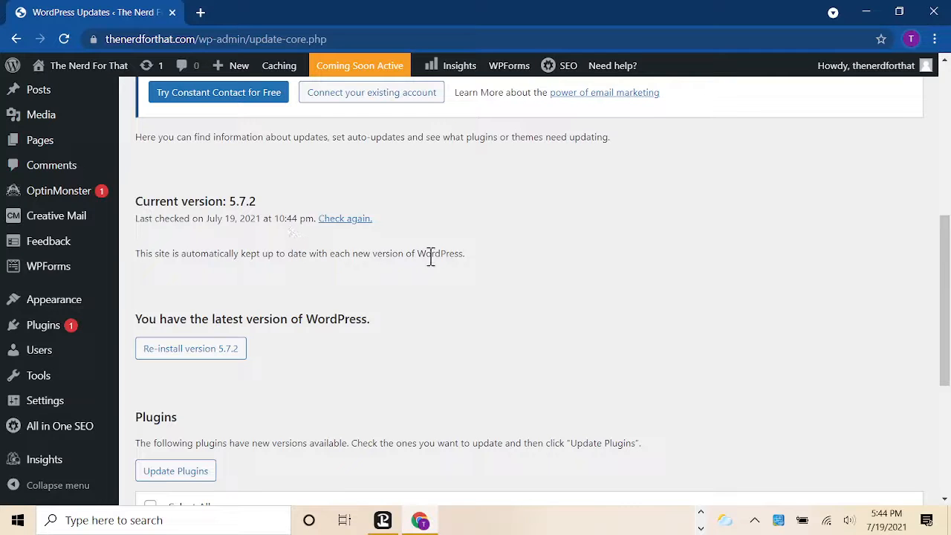
scroll(441, 316, "down", 2)
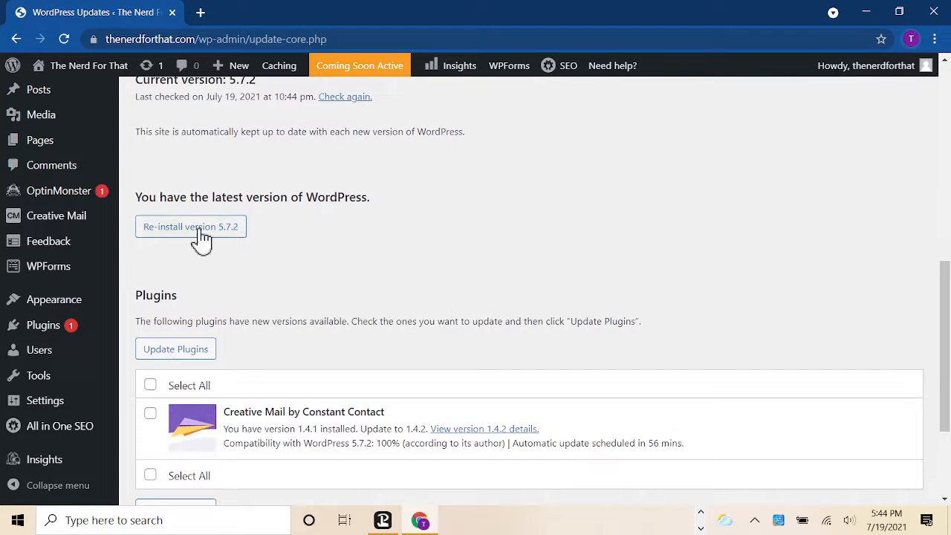
scroll(453, 269, "down", 3)
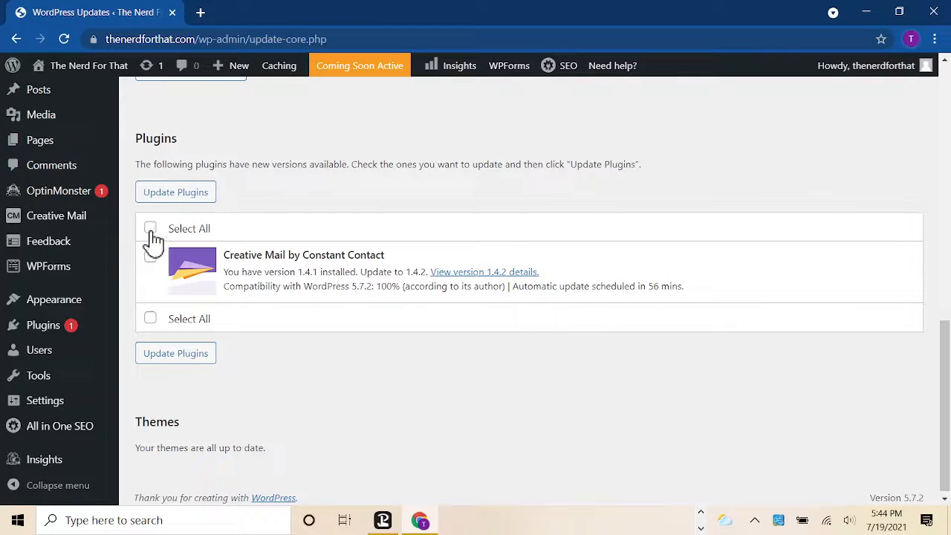
left_click(168, 195)
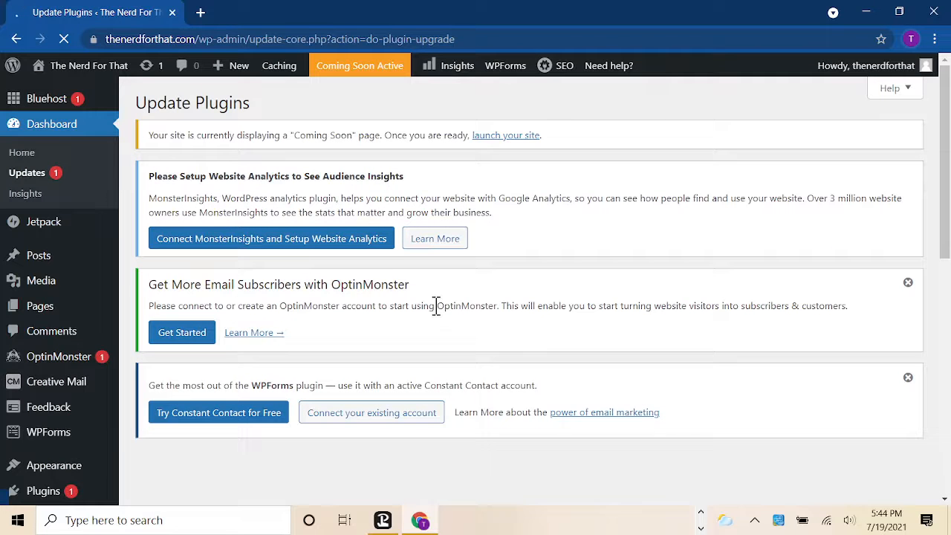
scroll(436, 305, "down", 5)
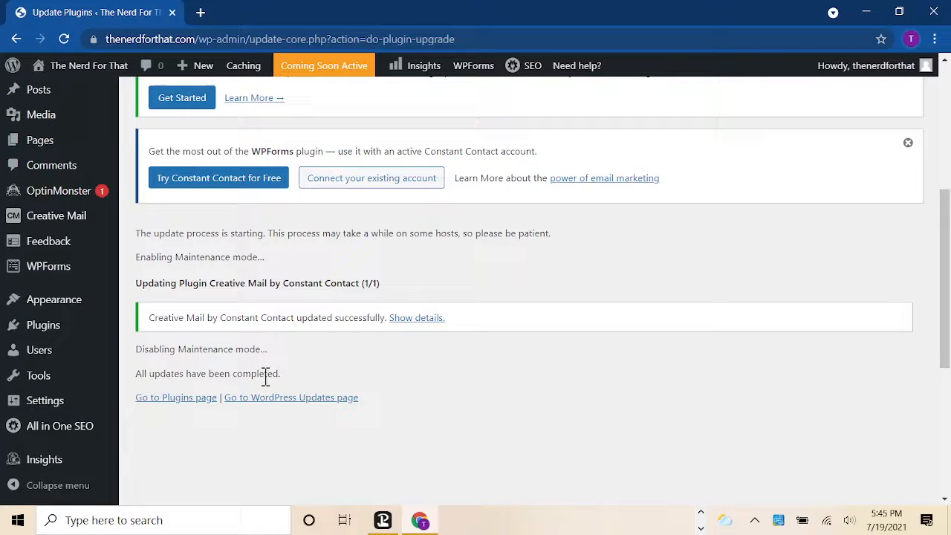
scroll(392, 377, "up", 3)
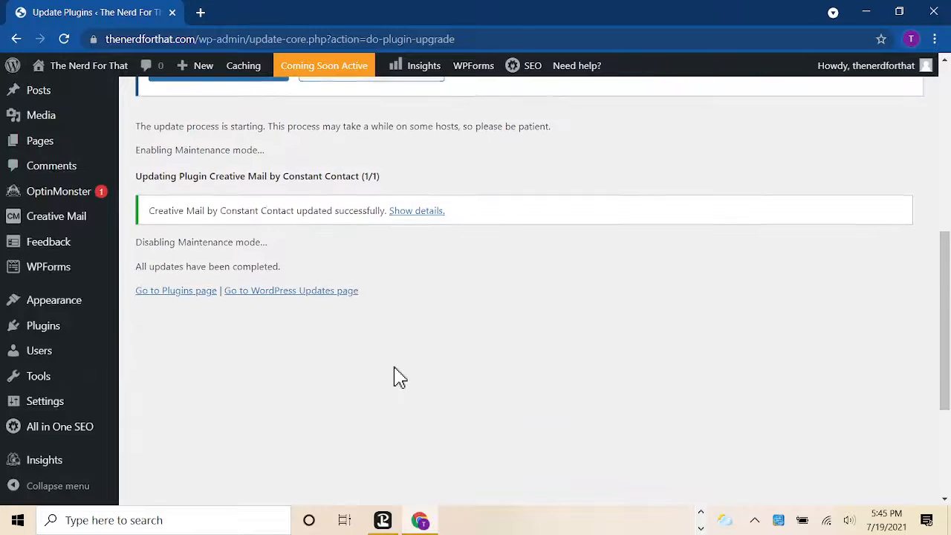
scroll(400, 377, "up", 2)
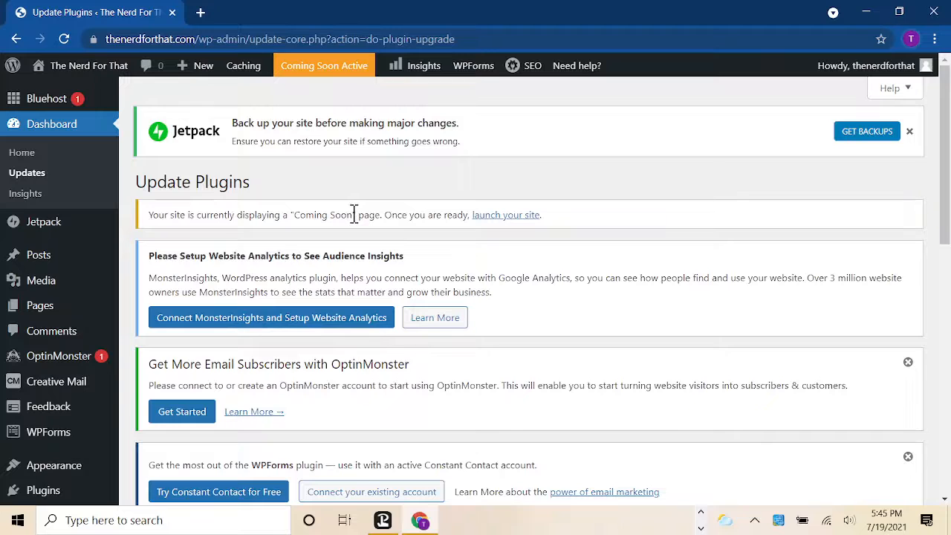
- Open the list of installed plugins and dismiss the Jetpack site-type assistant
mouse_move(58, 443)
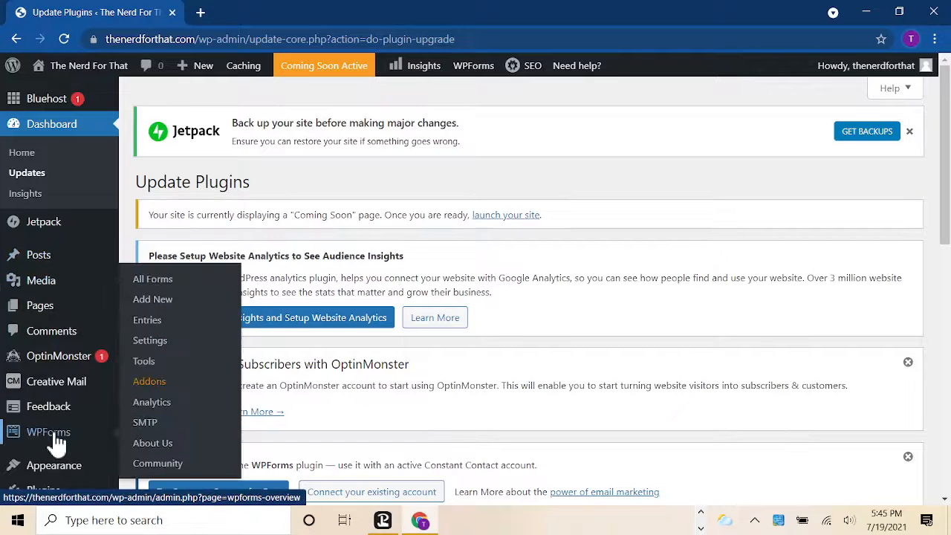
scroll(57, 444, "down", 3)
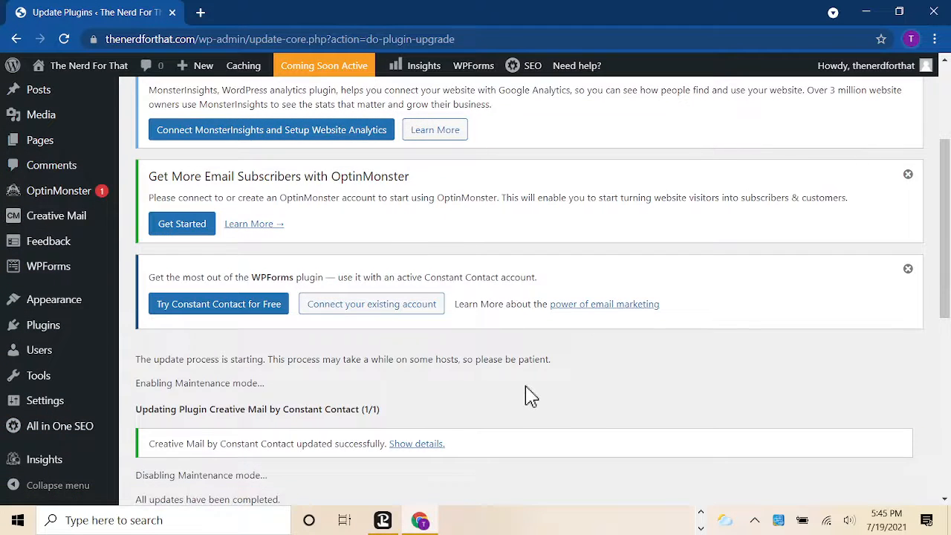
scroll(528, 394, "down", 1)
scroll(527, 395, "up", 4)
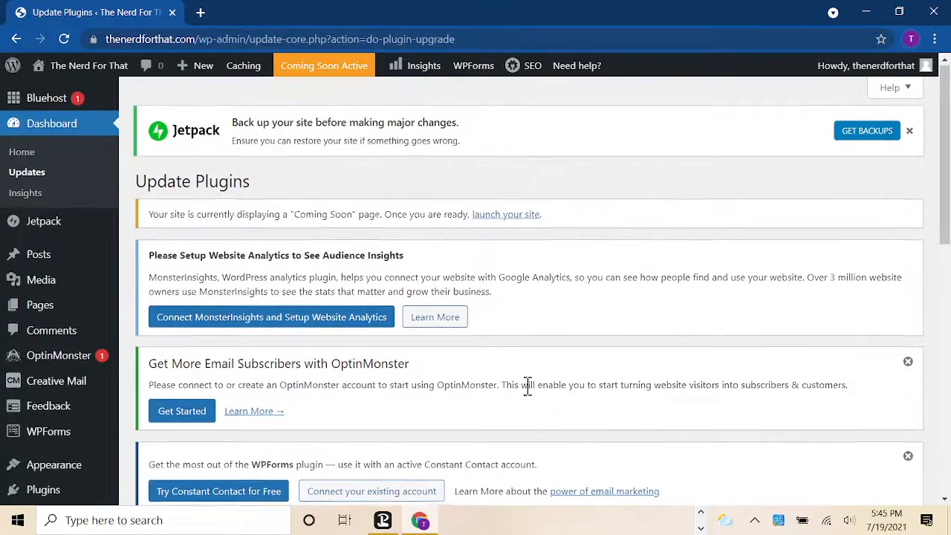
scroll(527, 386, "down", 2)
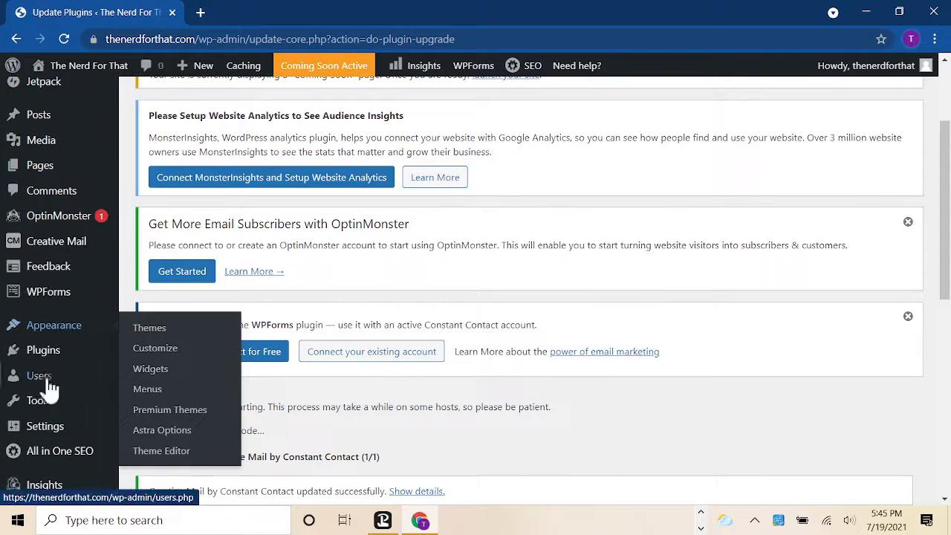
mouse_move(43, 355)
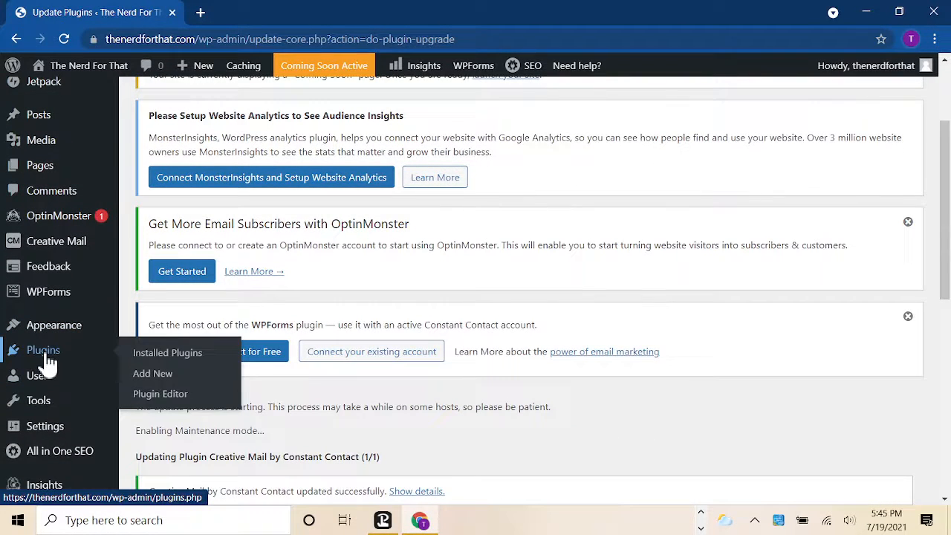
left_click(151, 357)
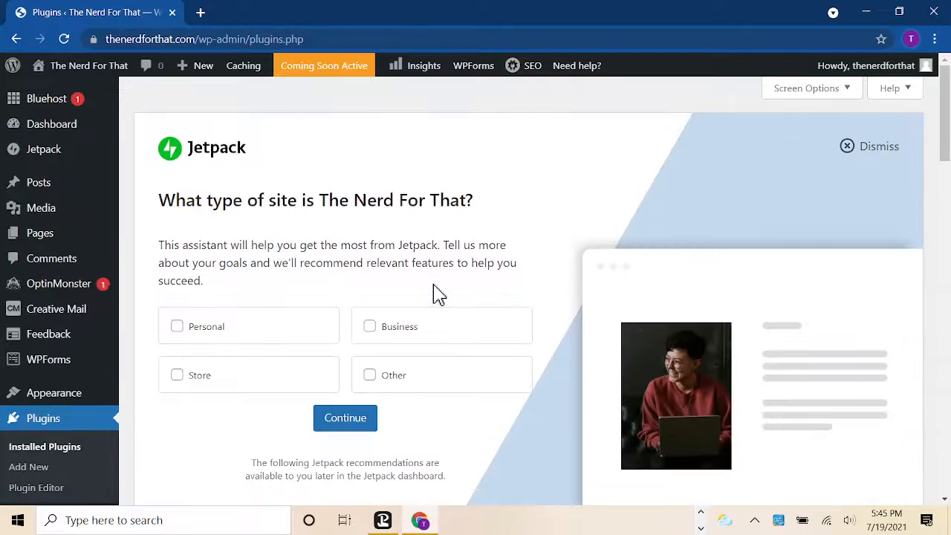
left_click(867, 157)
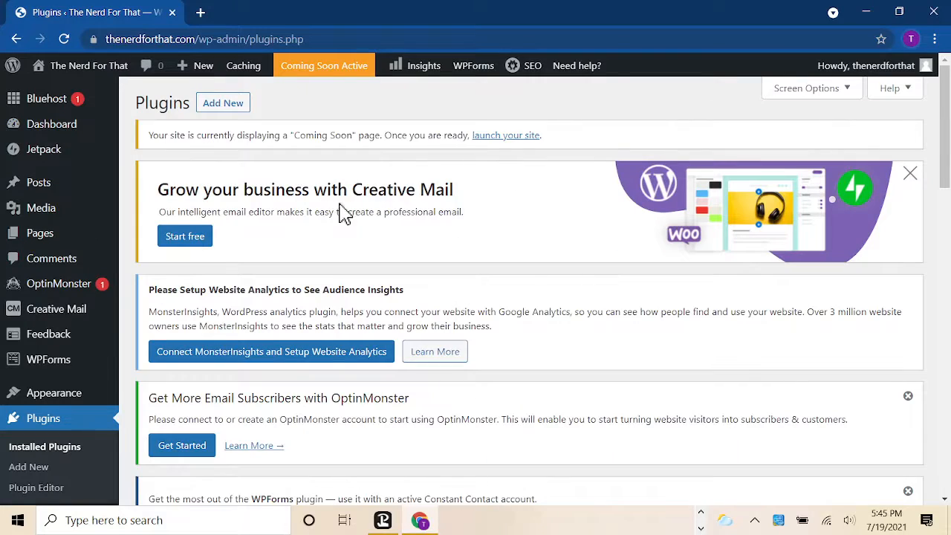
- Examine the installed plugins, including their descriptions, activation status and automatic-update settings
scroll(634, 311, "down", 5)
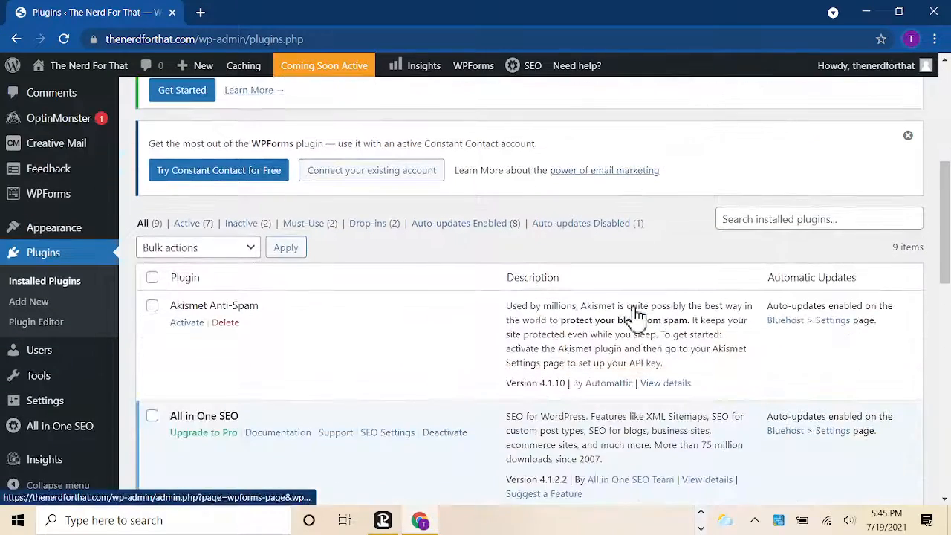
scroll(637, 312, "down", 5)
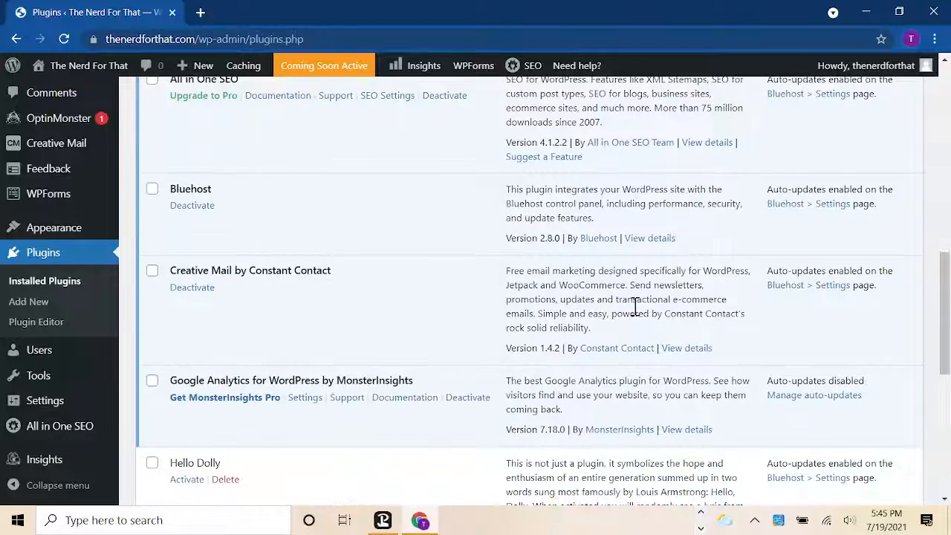
scroll(635, 311, "down", 3)
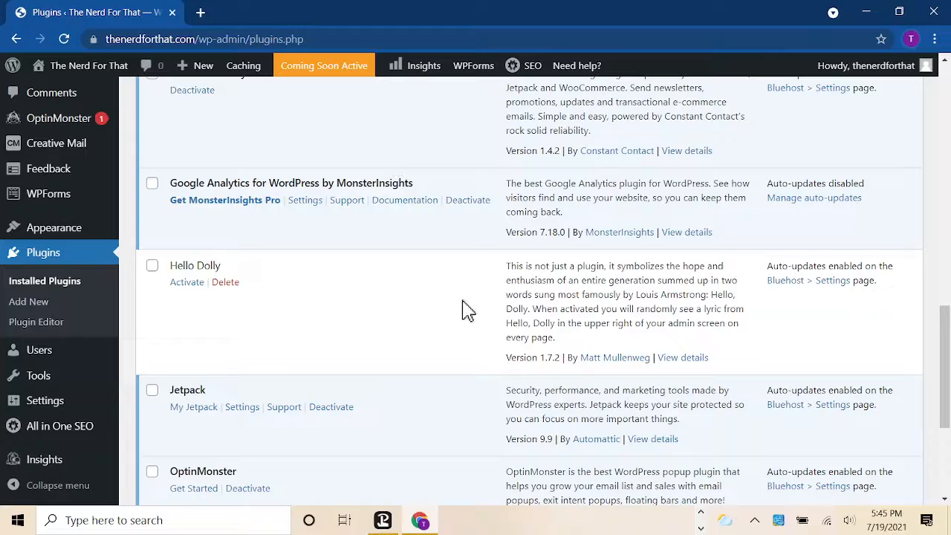
scroll(463, 310, "down", 3)
scroll(463, 310, "up", 10)
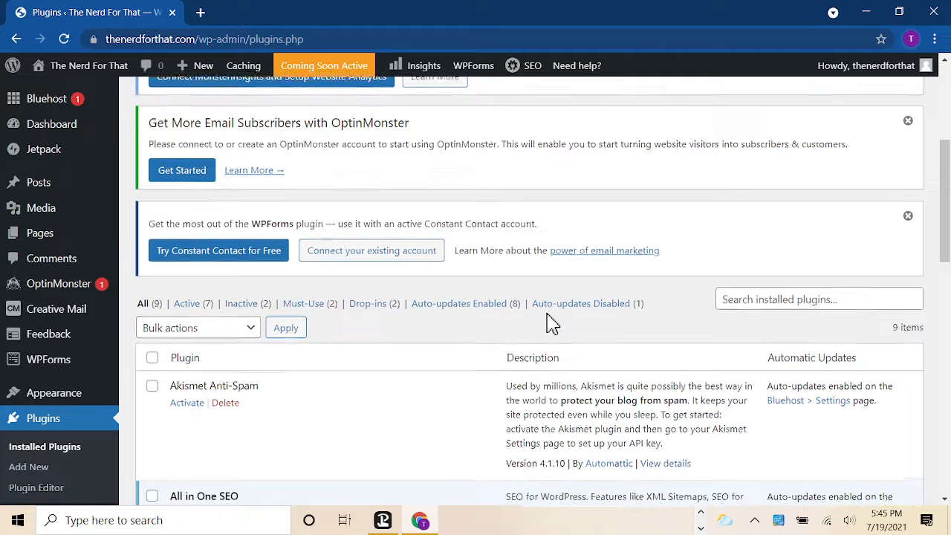
scroll(548, 323, "up", 3)
scroll(548, 322, "up", 2)
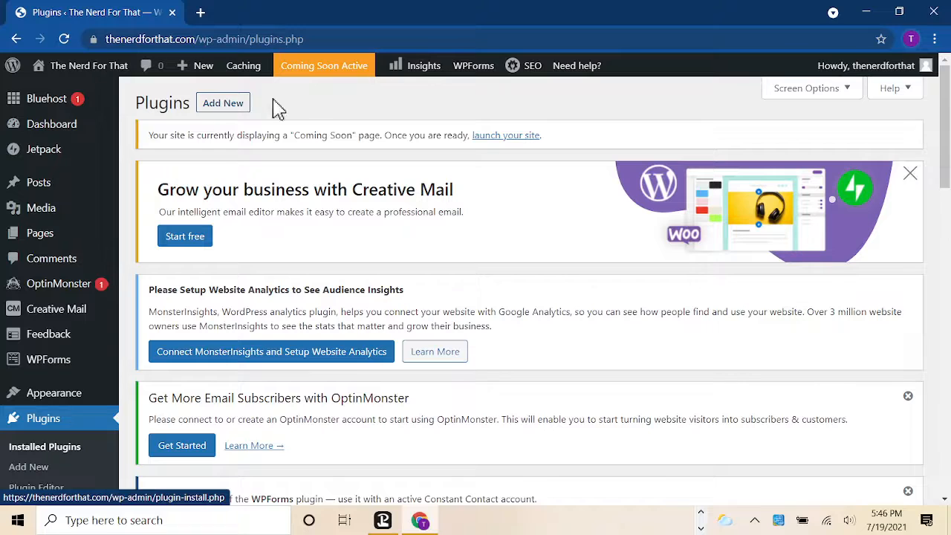
- Search for new plugins to add with the keyword "google"
left_click(231, 111)
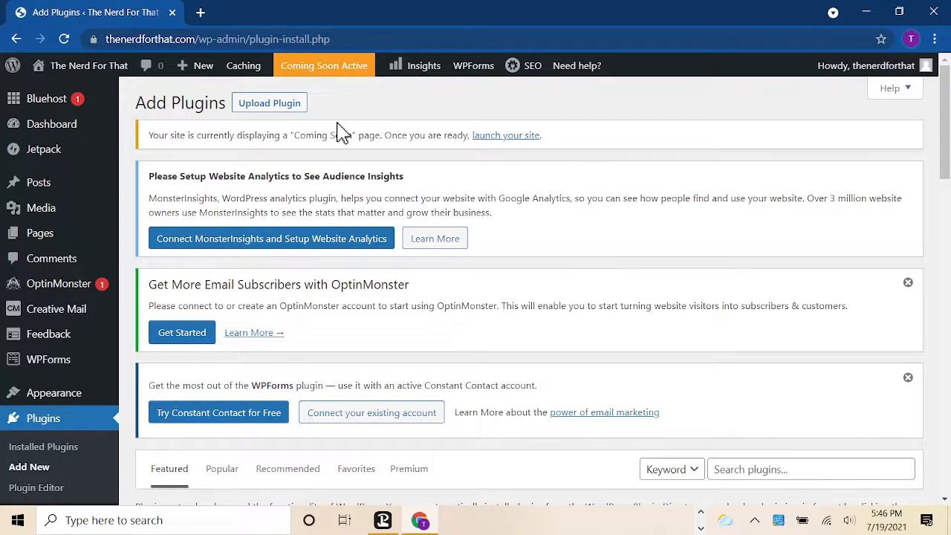
scroll(532, 188, "down", 3)
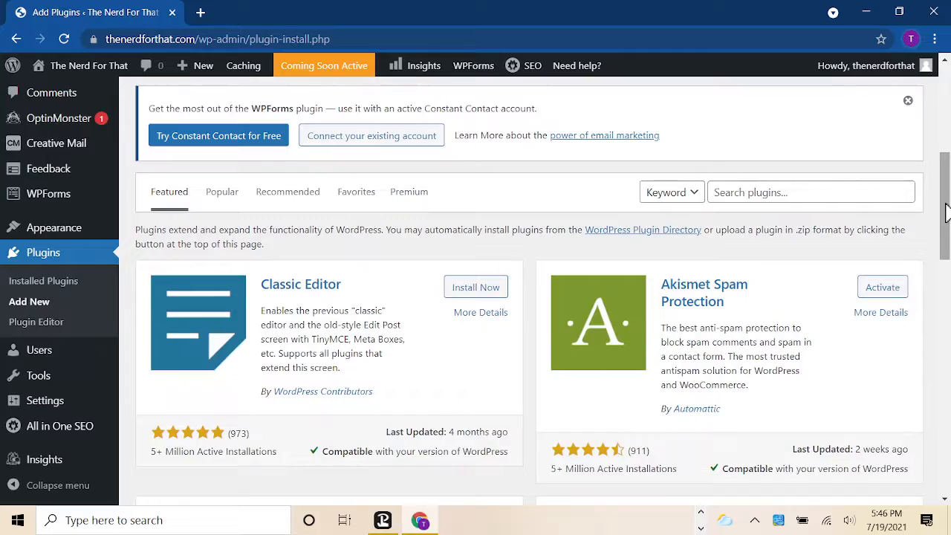
mouse_move(948, 212)
left_mouse_down()
mouse_move(947, 420)
mouse_move(938, 208)
left_mouse_up()
left_click(843, 191)
type("google")
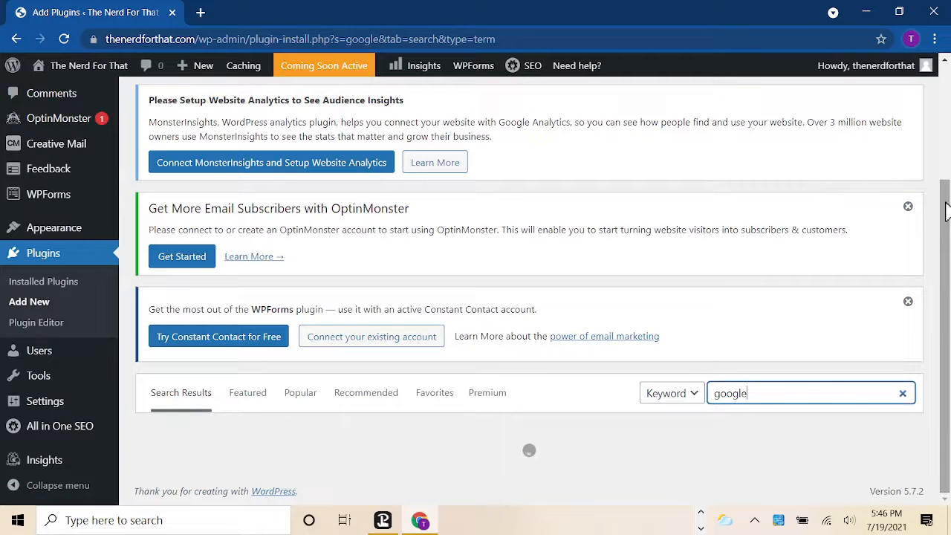
left_click(945, 205)
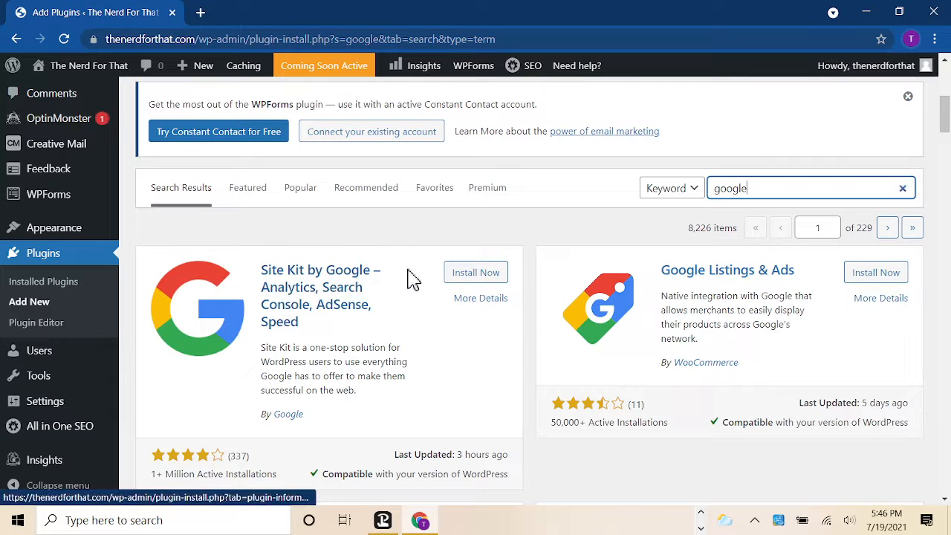
- Install and activate the Site Kit by Google plugin, and look over its setup notice
left_click(476, 273)
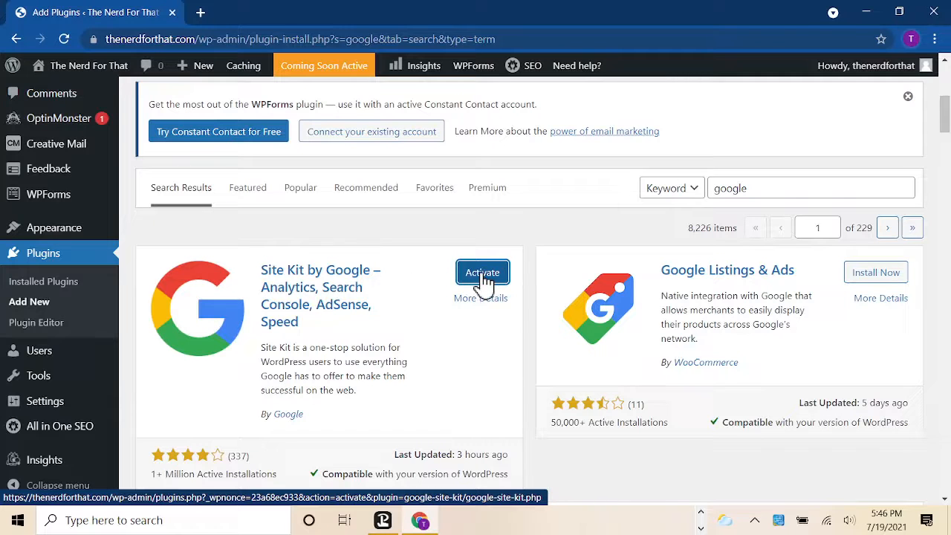
left_click(484, 280)
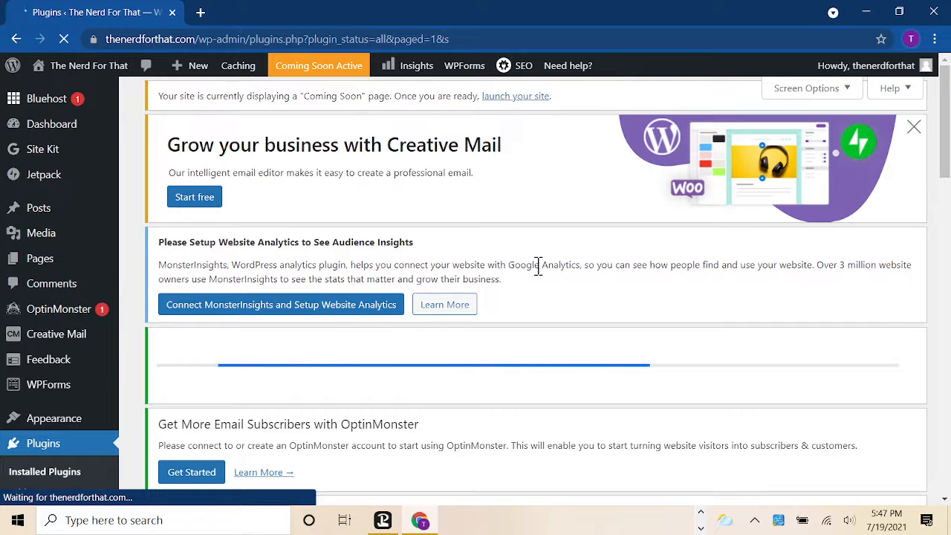
scroll(541, 276, "down", 3)
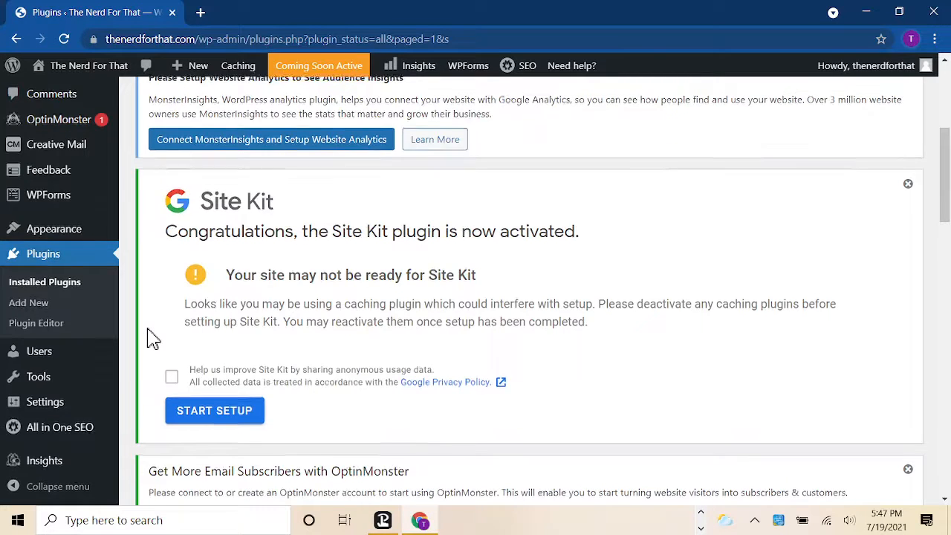
scroll(153, 340, "up", 3)
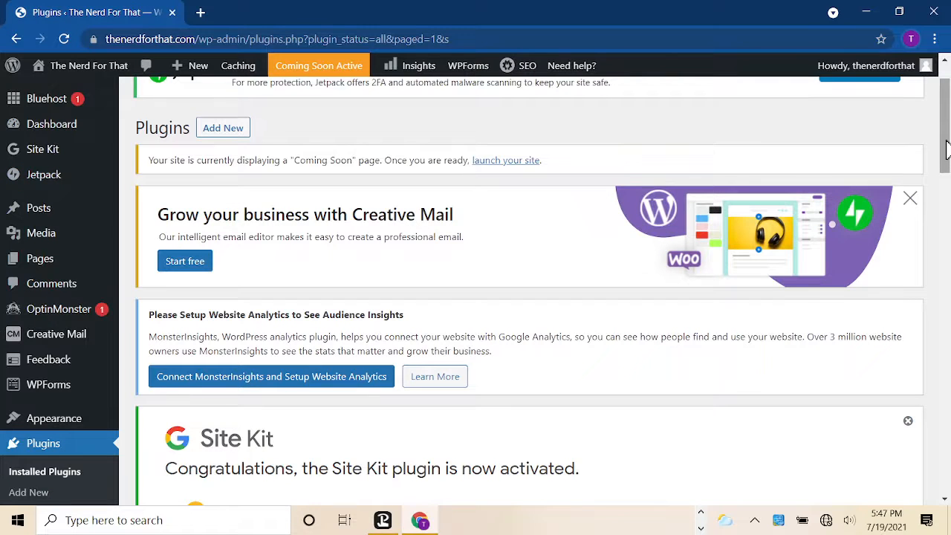
- Look through the admin sections and their submenus for caching options, and reload the installed plugins list
left_click_drag(947, 141, 949, 217)
mouse_move(53, 403)
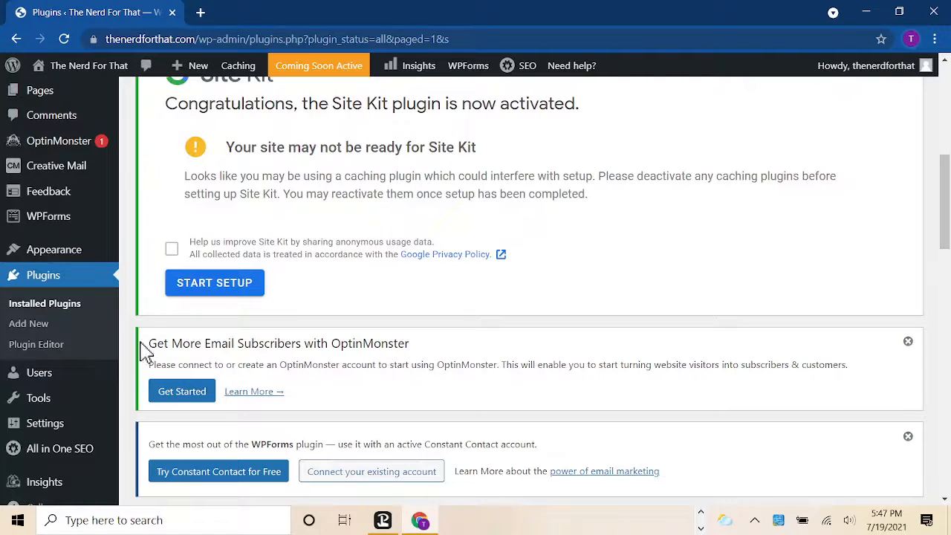
mouse_move(42, 439)
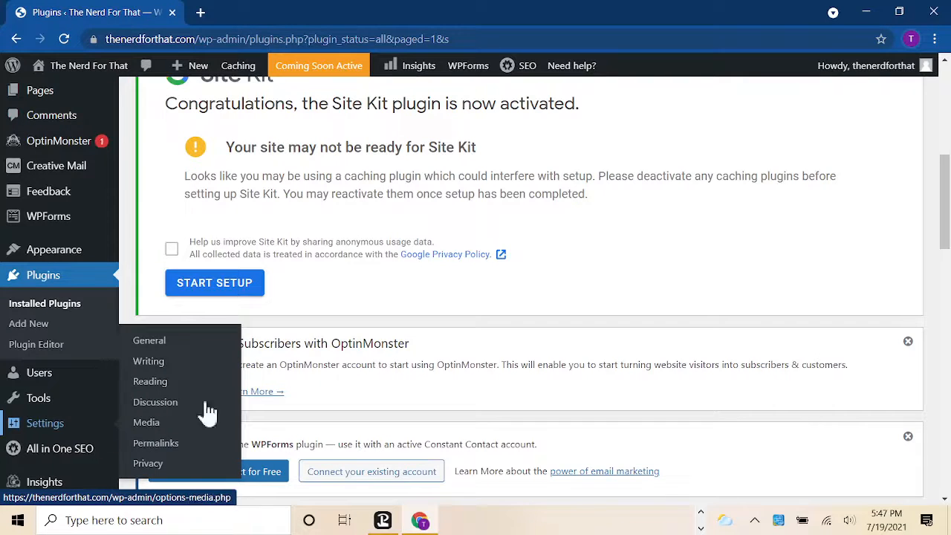
scroll(307, 302, "up", 2)
scroll(312, 301, "up", 3)
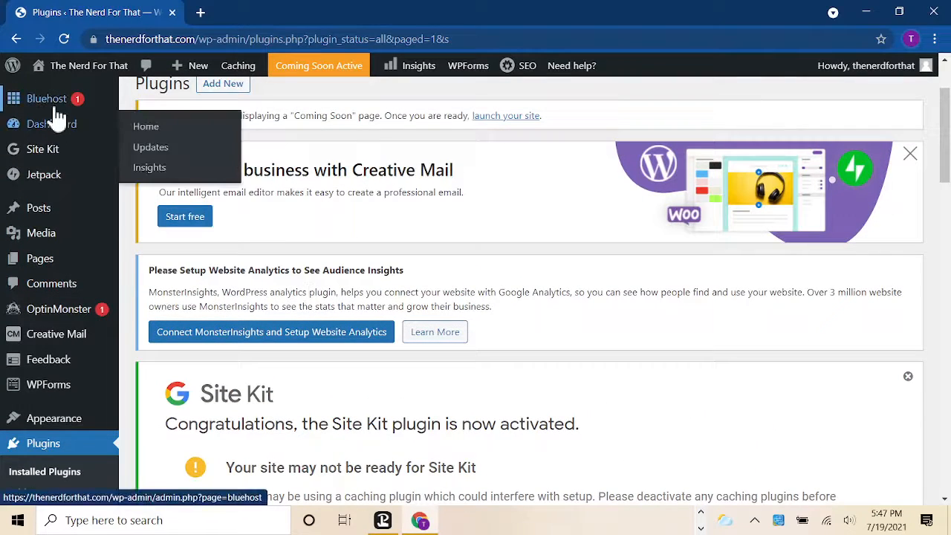
mouse_move(56, 110)
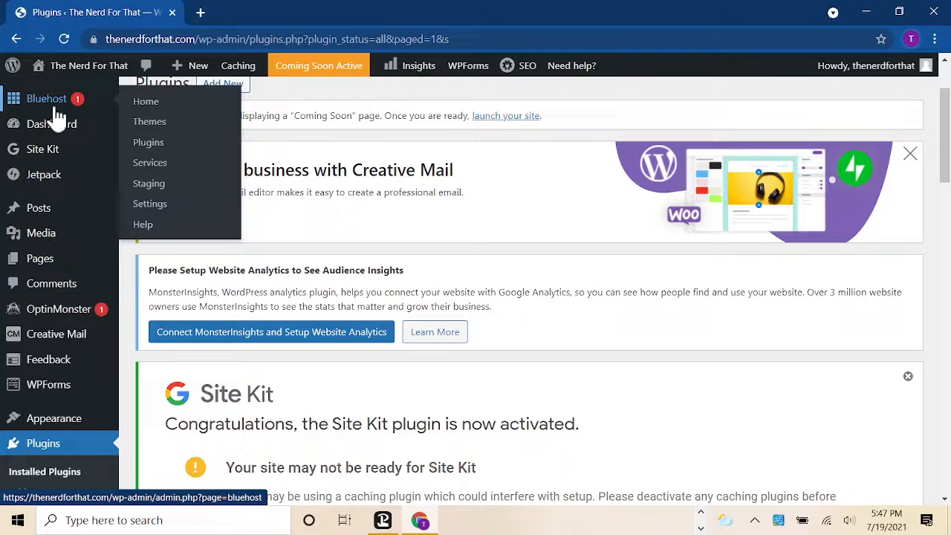
mouse_move(53, 308)
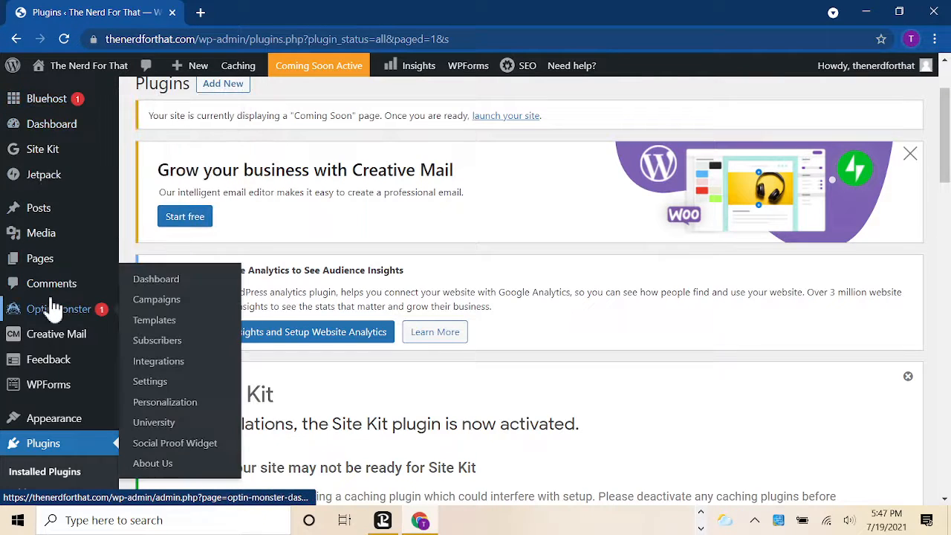
scroll(42, 208, "down", 4)
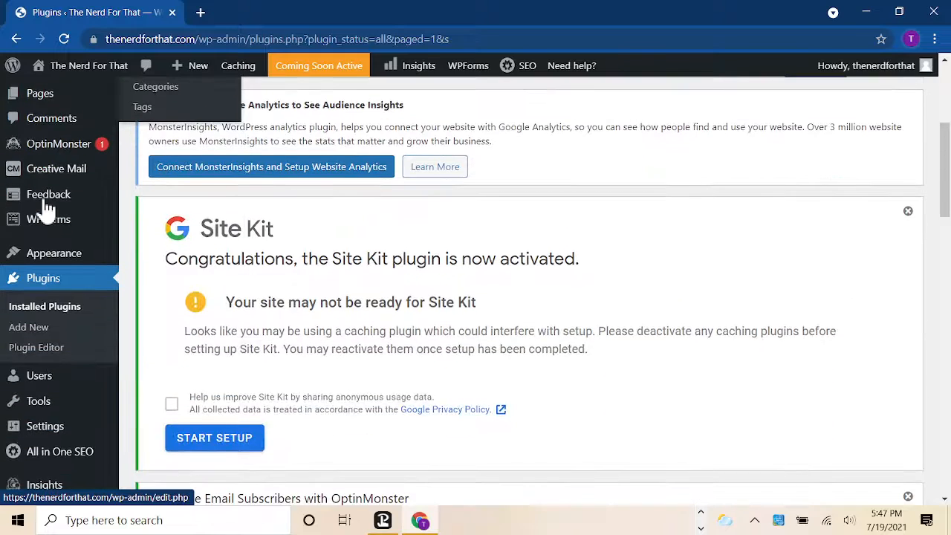
mouse_move(47, 208)
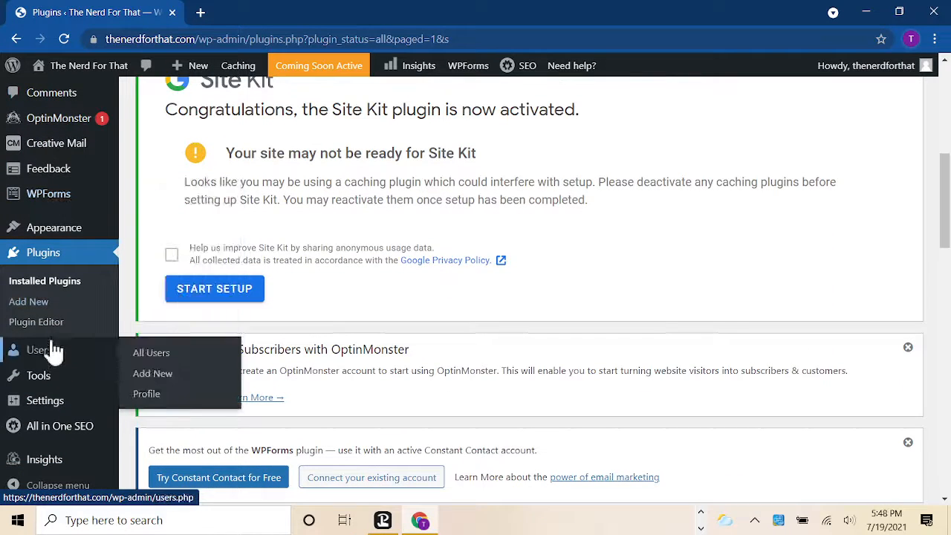
left_click(46, 291)
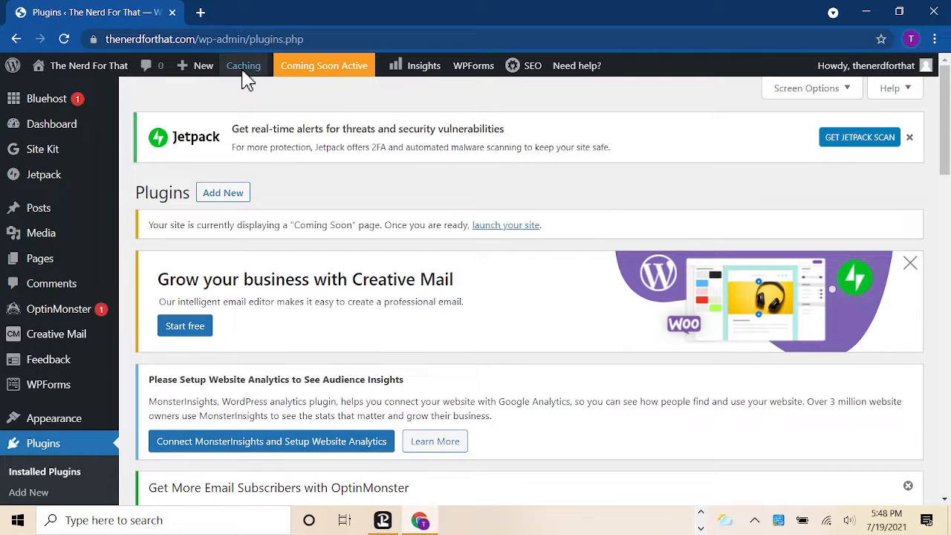
- Open the cache settings, set the Endurance Cache level to Off (Level 0) and save the changes
mouse_move(243, 72)
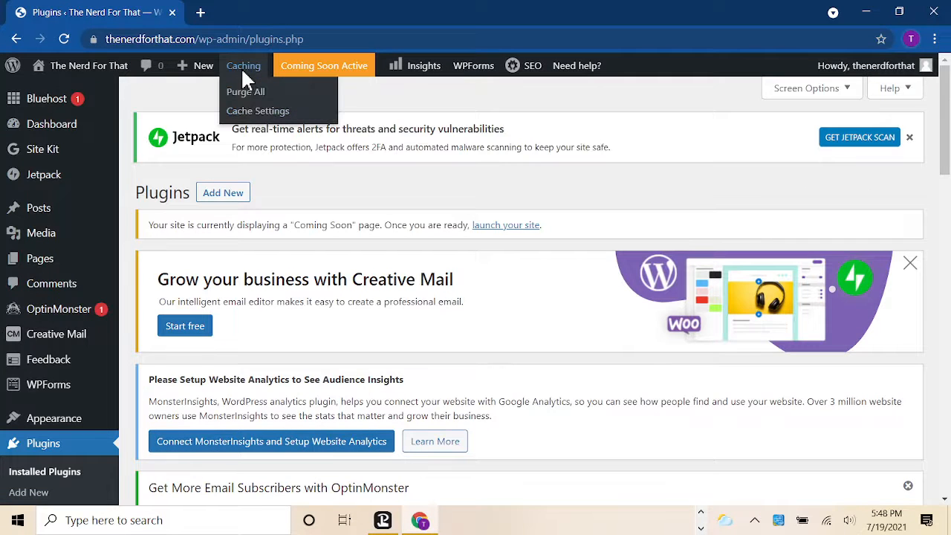
left_click(256, 112)
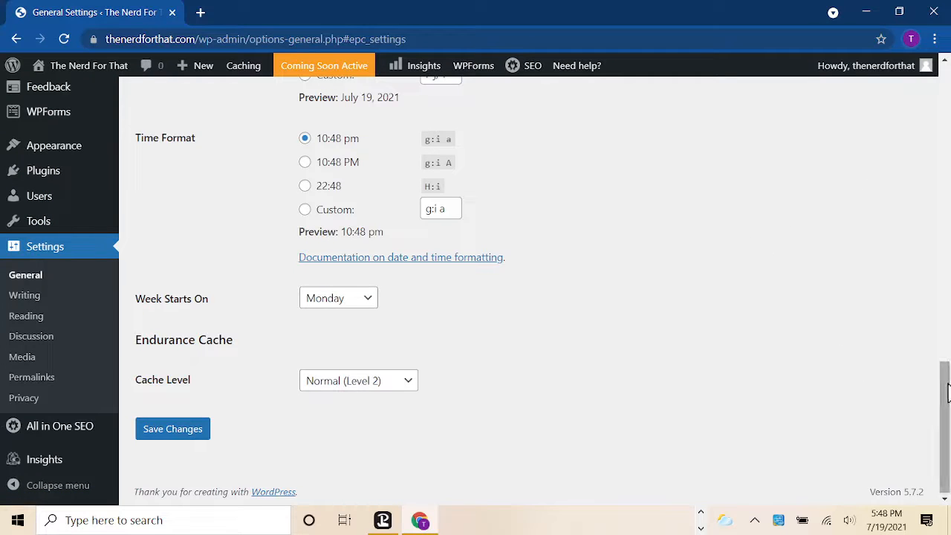
left_click_drag(949, 394, 949, 192)
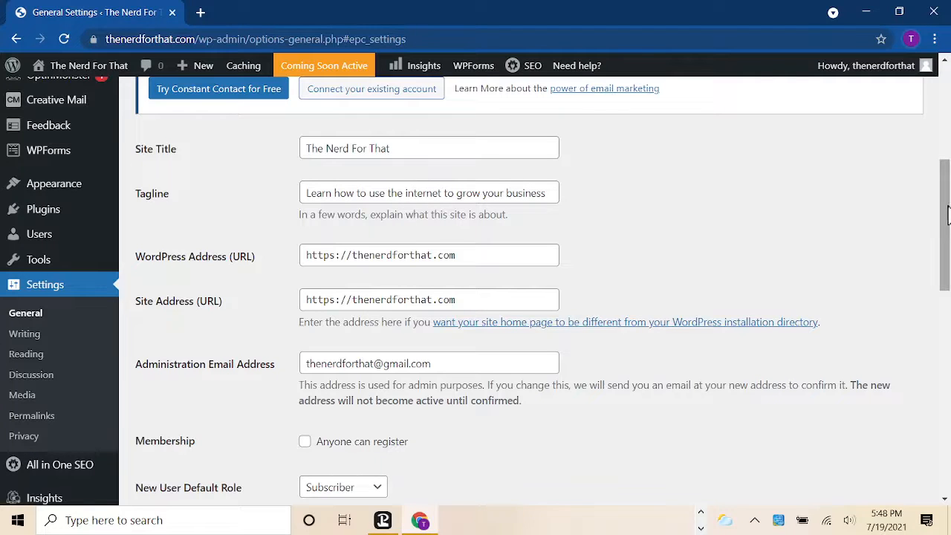
left_click_drag(948, 214, 949, 416)
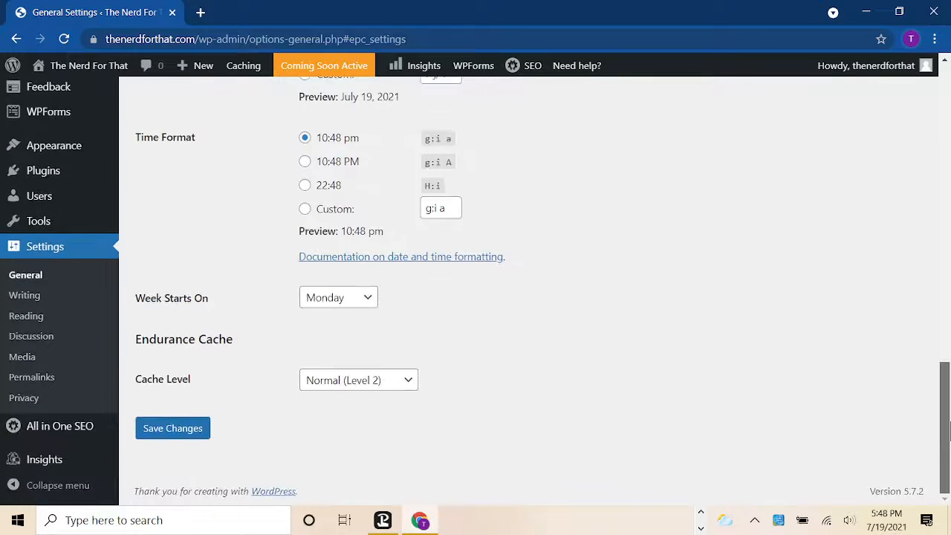
left_click(378, 383)
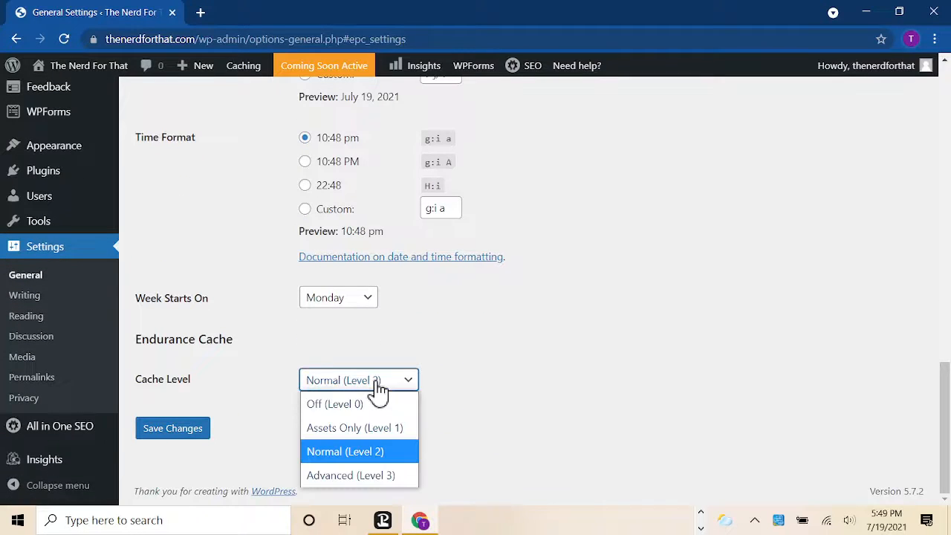
left_click(369, 406)
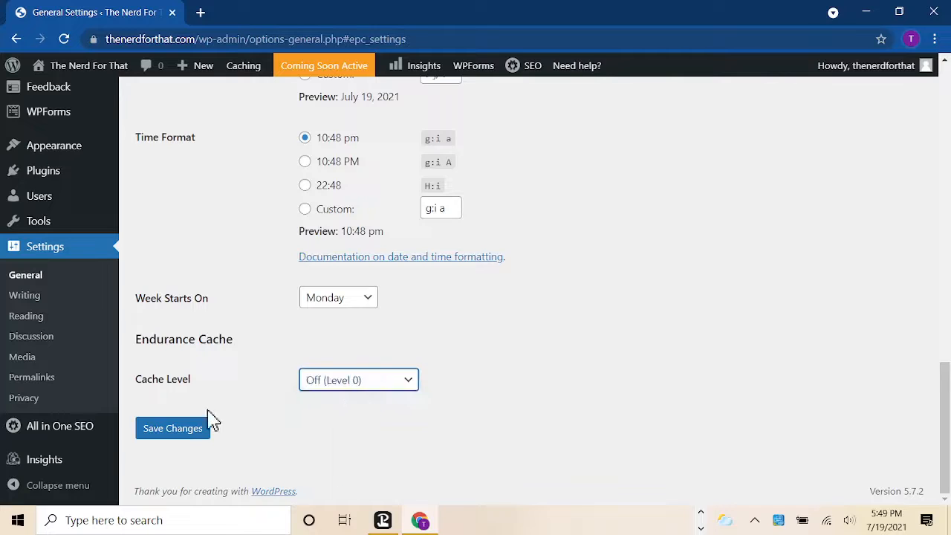
left_click(201, 438)
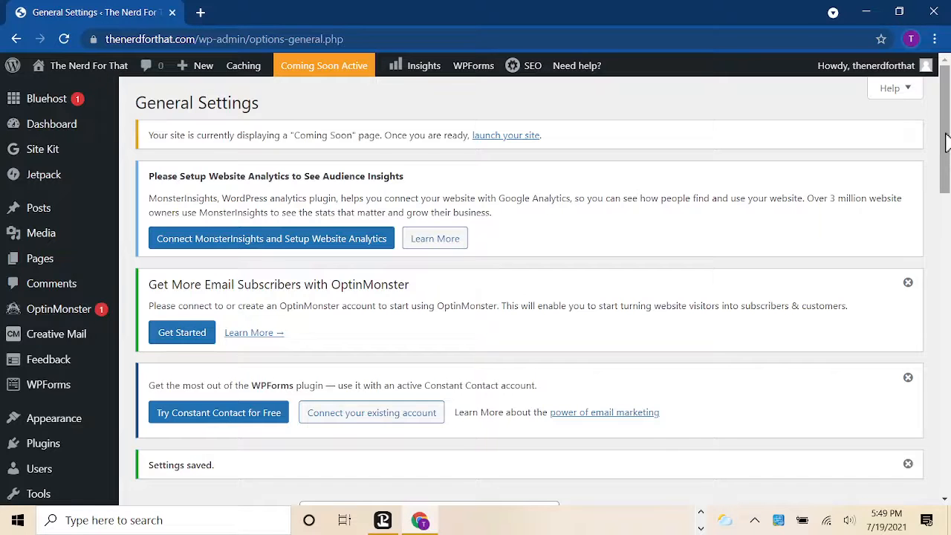
- Check the saved Endurance Cache level and purge all of the site's caches
left_click_drag(946, 143, 947, 462)
mouse_move(247, 72)
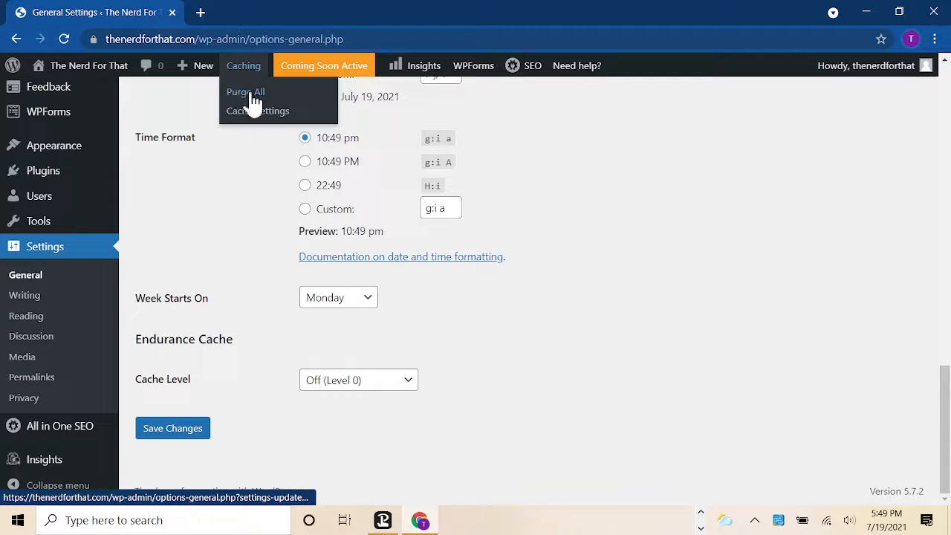
left_click(243, 101)
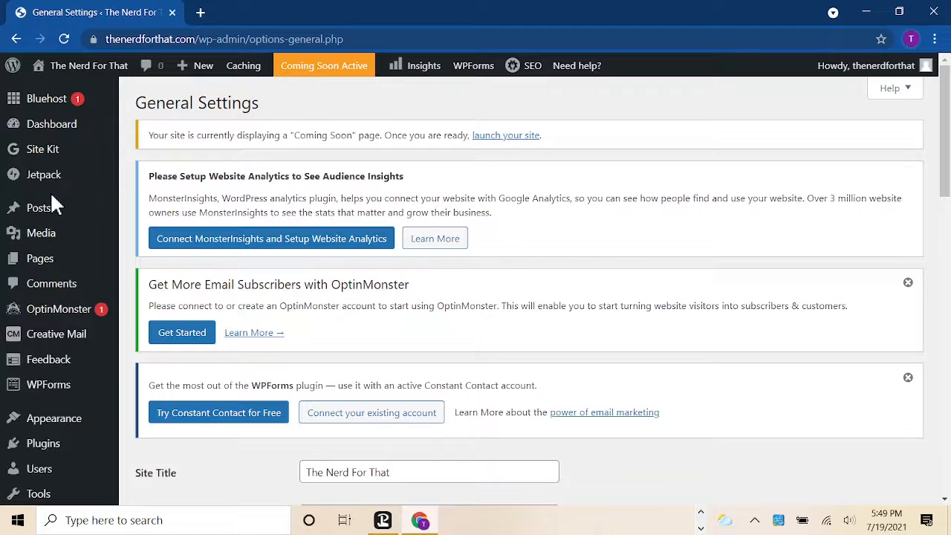
- Look through the admin submenus, then reopen the installed plugins list and check it for a caching plugin
scroll(51, 196, "down", 2)
mouse_move(53, 198)
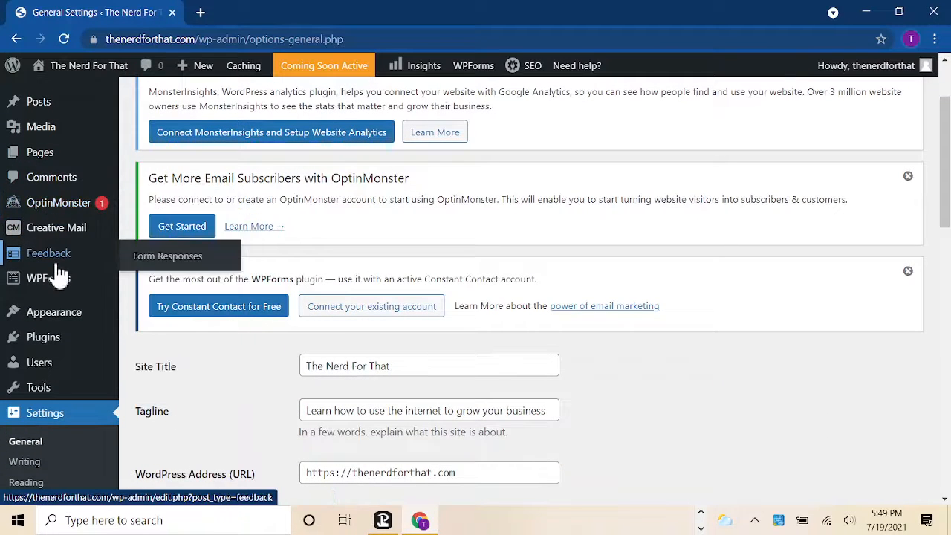
mouse_move(57, 277)
mouse_move(52, 240)
scroll(52, 240, "down", 2)
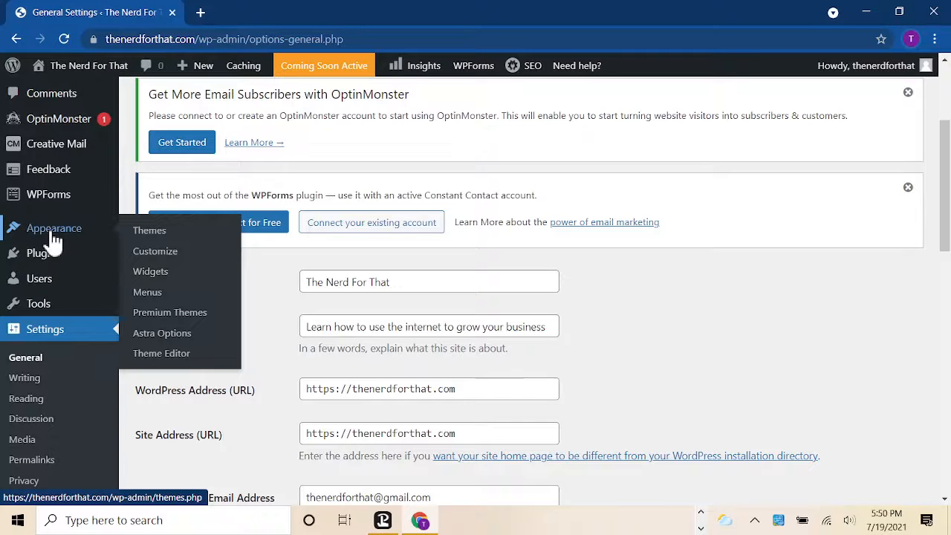
scroll(52, 242, "down", 3)
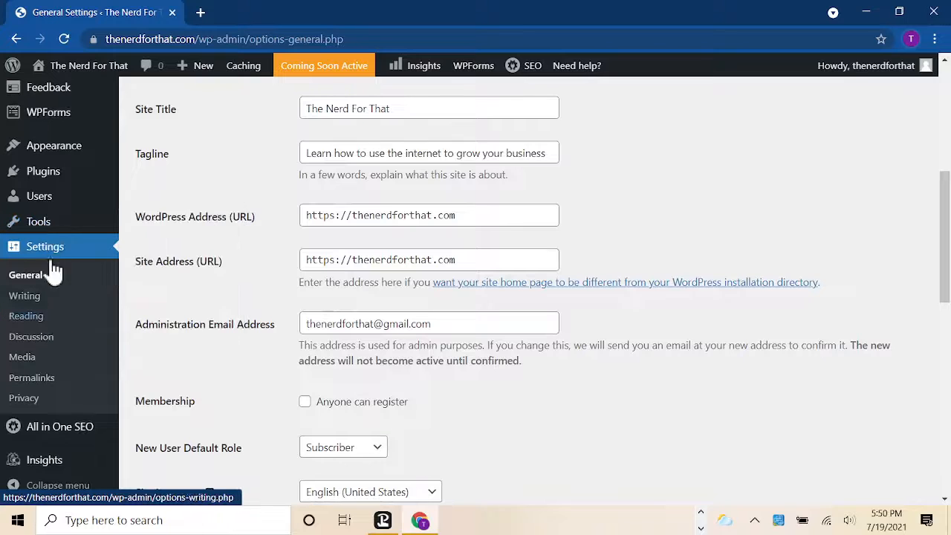
mouse_move(42, 179)
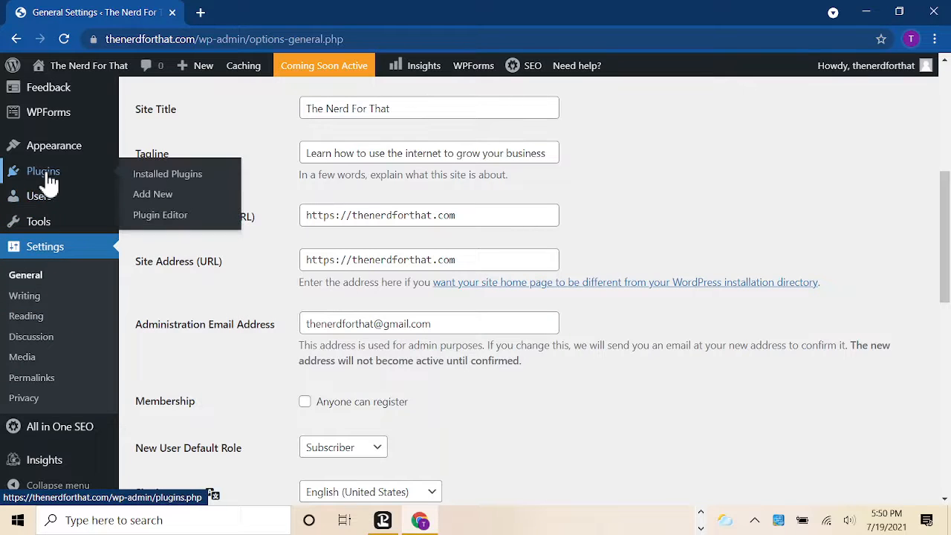
left_click(156, 177)
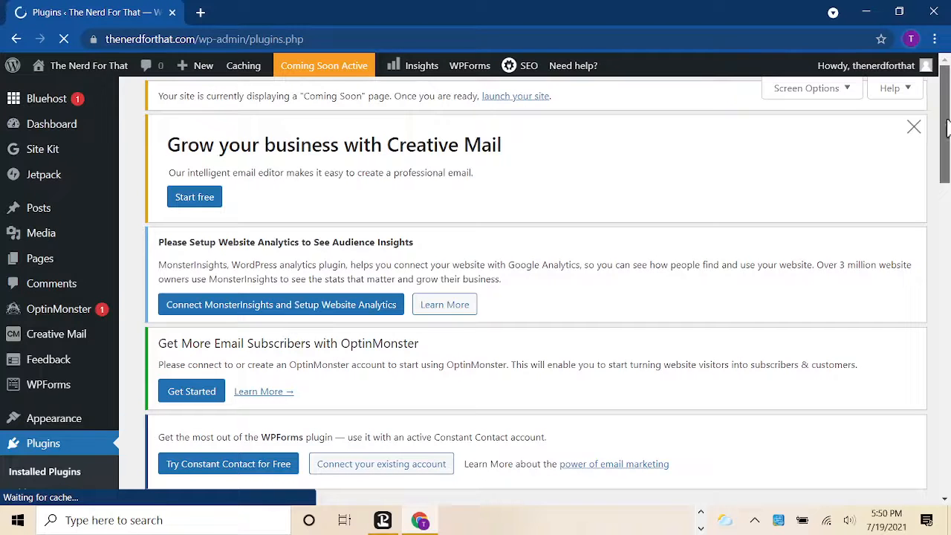
left_click_drag(947, 128, 948, 225)
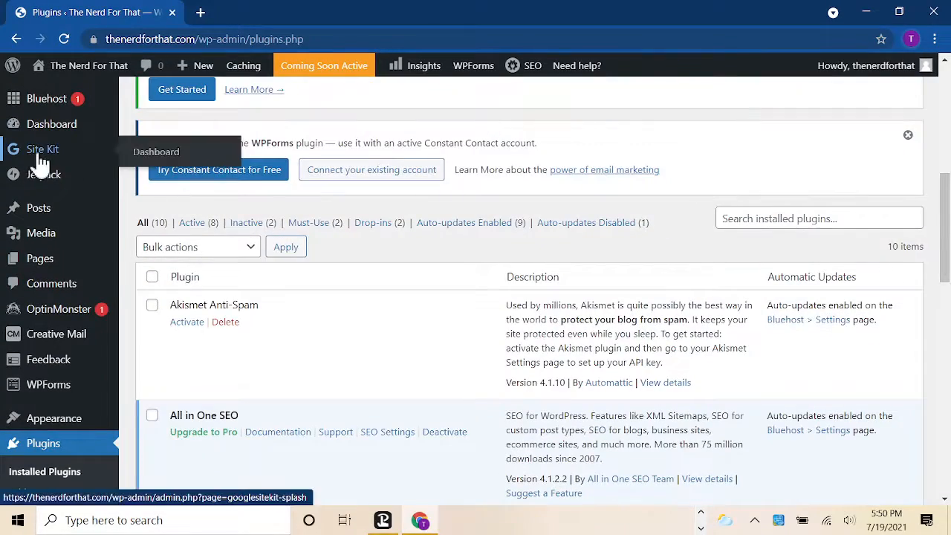
- Open the Site Kit dashboard and review the readiness notice on its setup page
left_click(151, 158)
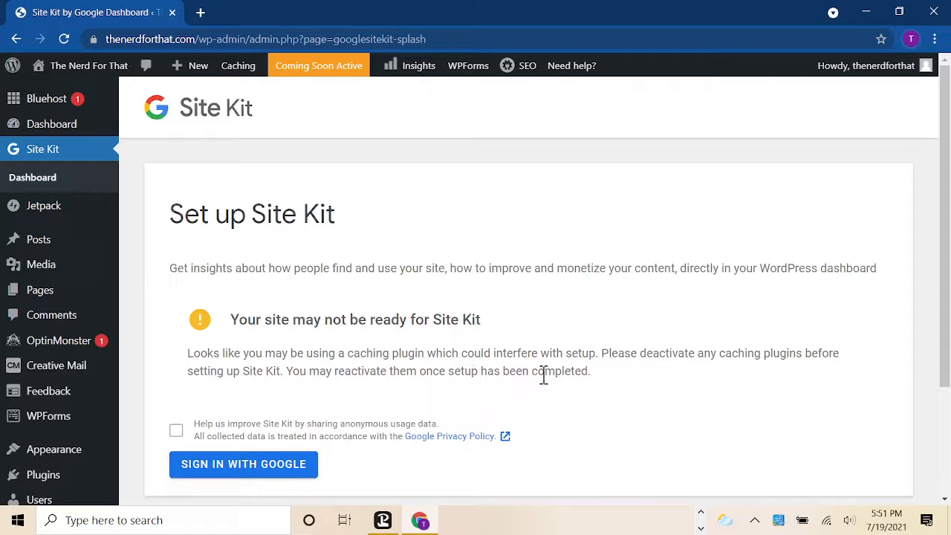
left_click_drag(948, 316, 948, 440)
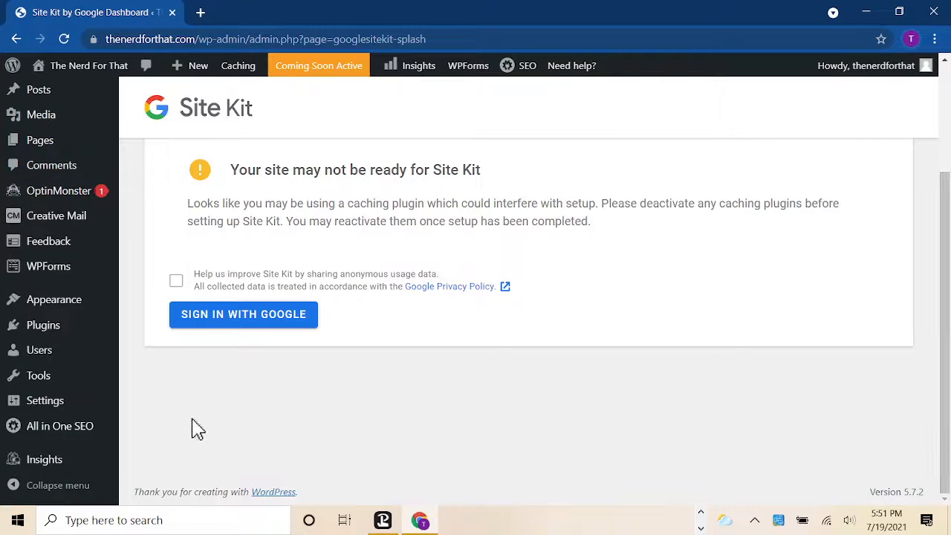
mouse_move(46, 465)
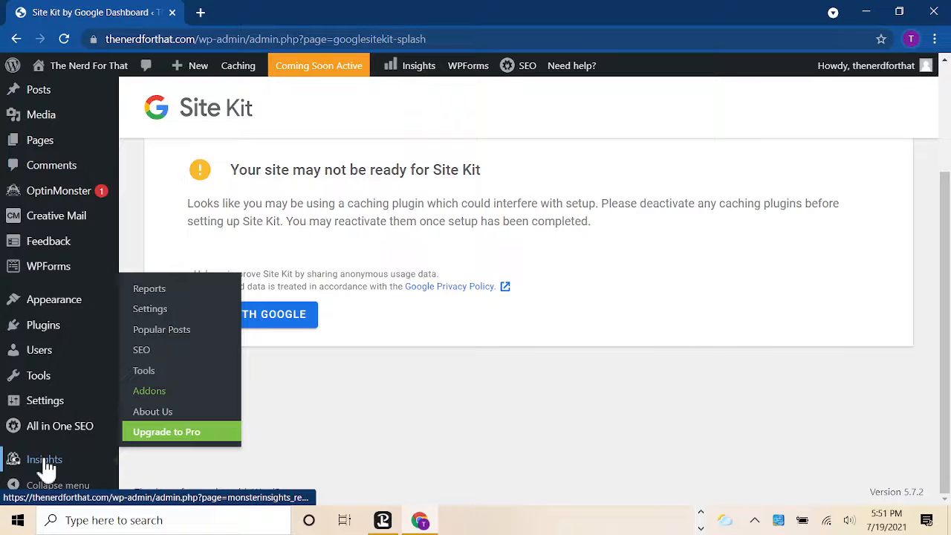
scroll(43, 331, "up", 2)
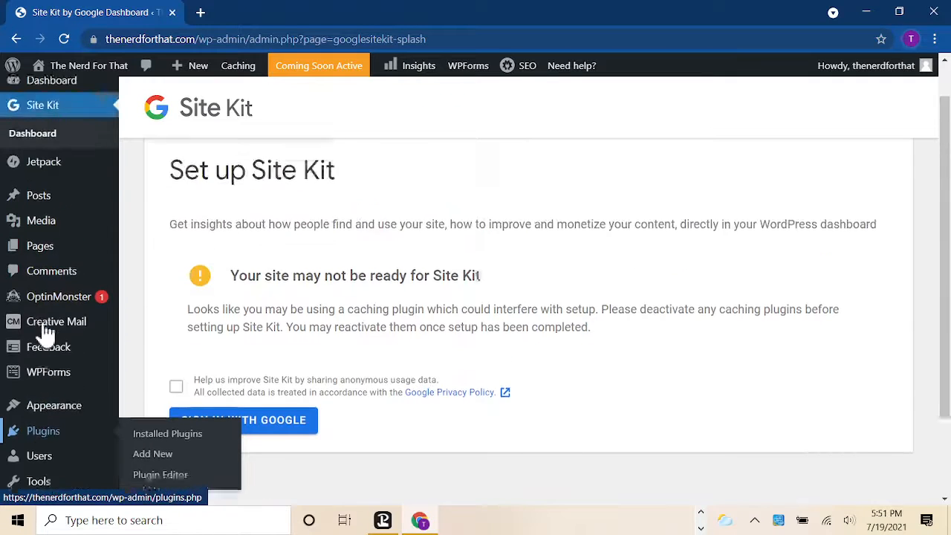
- Open the Bluehost home page and examine its site setup recommendations and account shortcuts
mouse_move(25, 107)
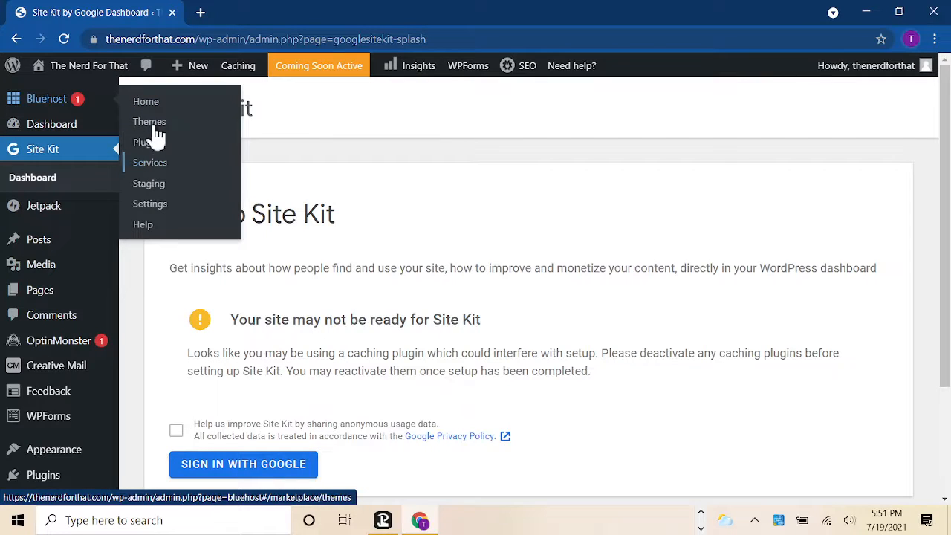
left_click(48, 106)
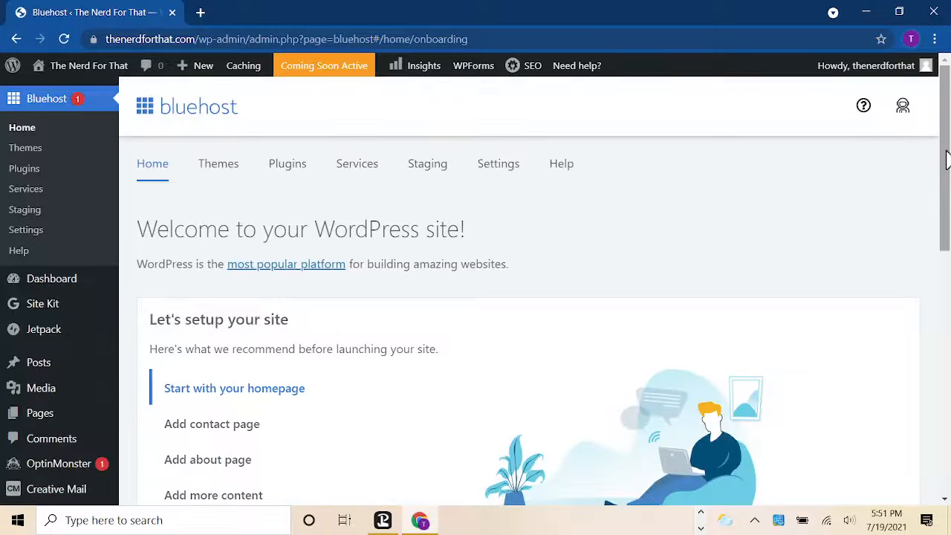
left_click_drag(947, 158, 949, 401)
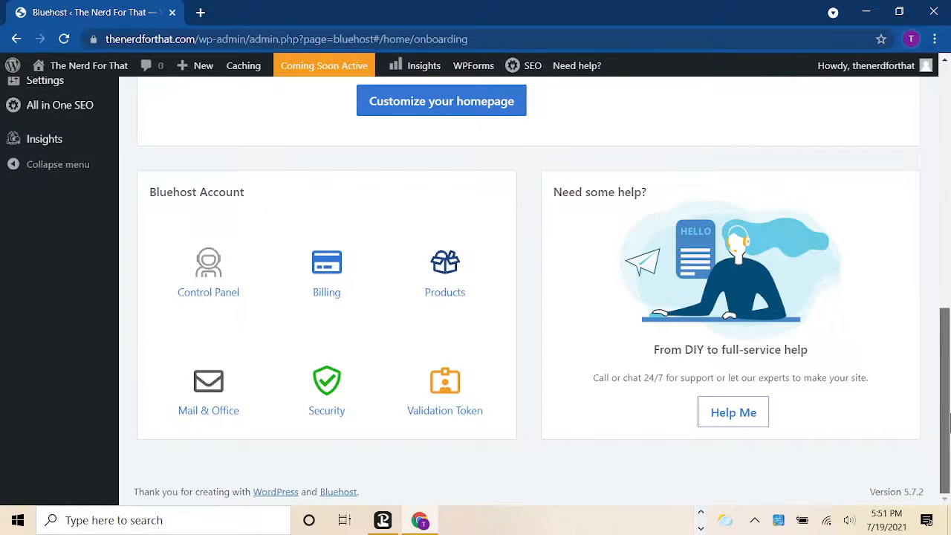
left_click_drag(948, 422, 949, 270)
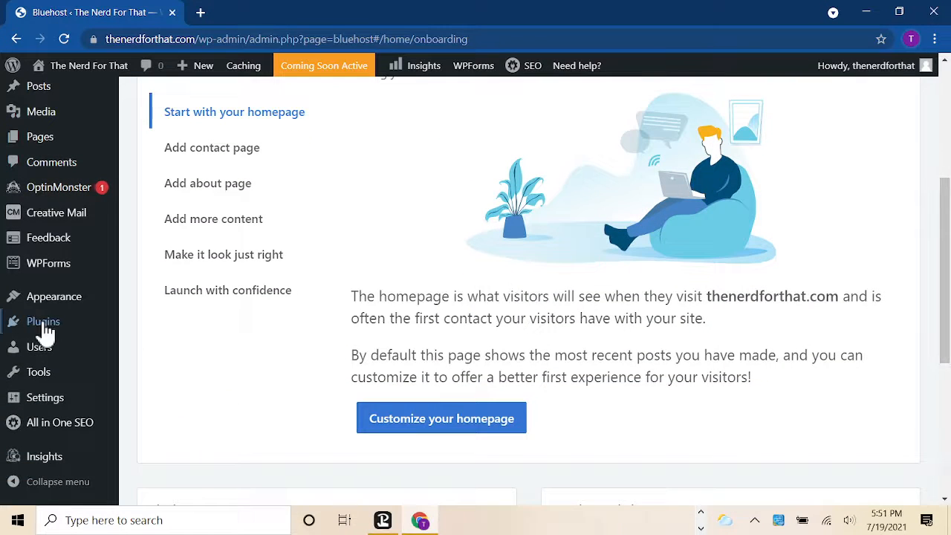
- Deactivate the All in One SEO plugin from the installed plugins list and look over the remaining plugins
mouse_move(46, 332)
left_click(160, 327)
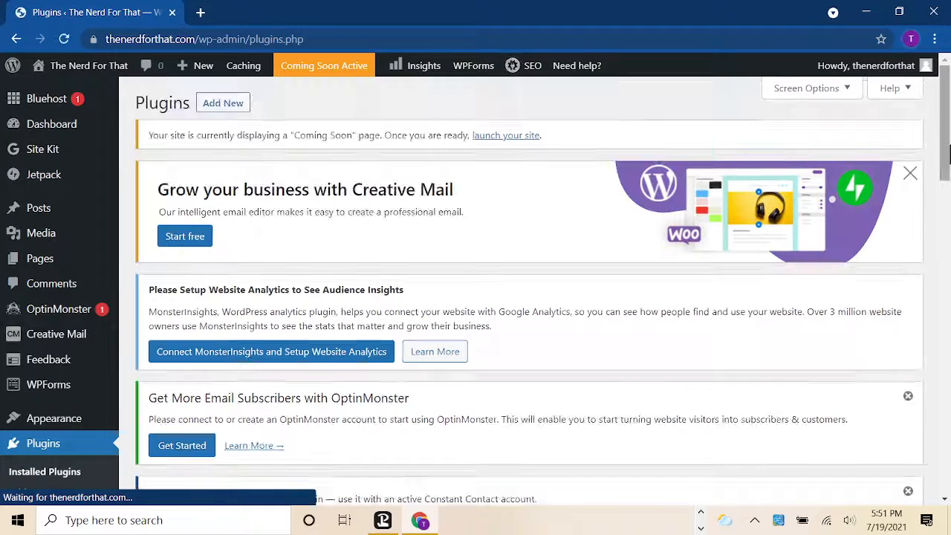
left_click_drag(947, 134, 950, 269)
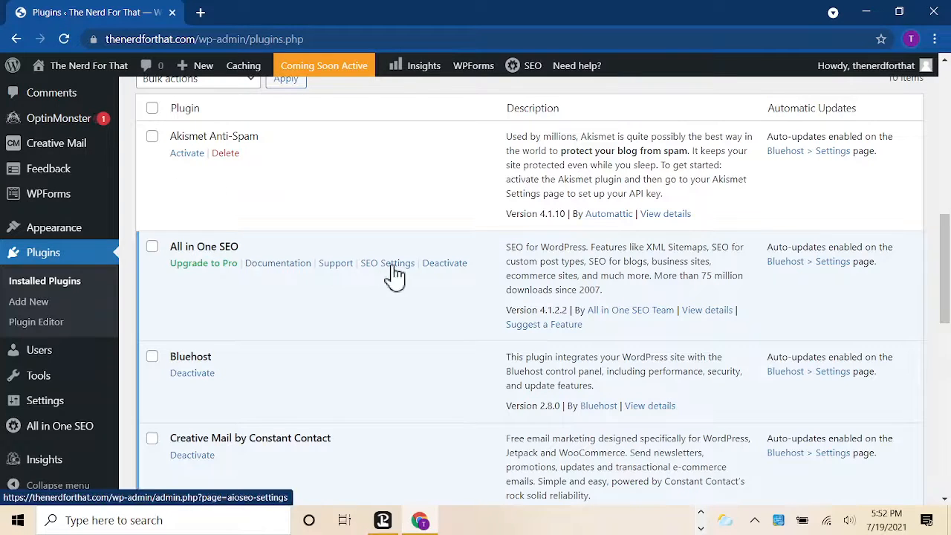
left_click(446, 275)
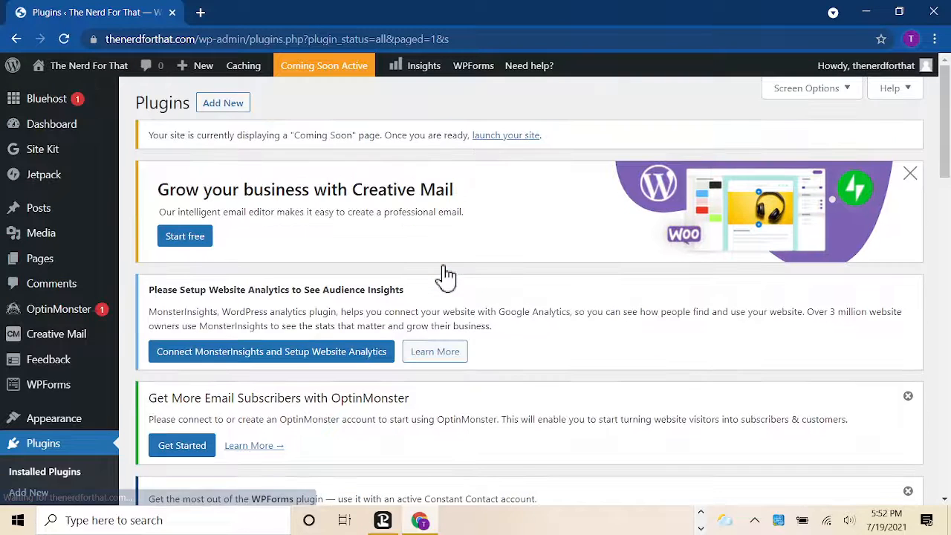
left_click_drag(946, 171, 946, 363)
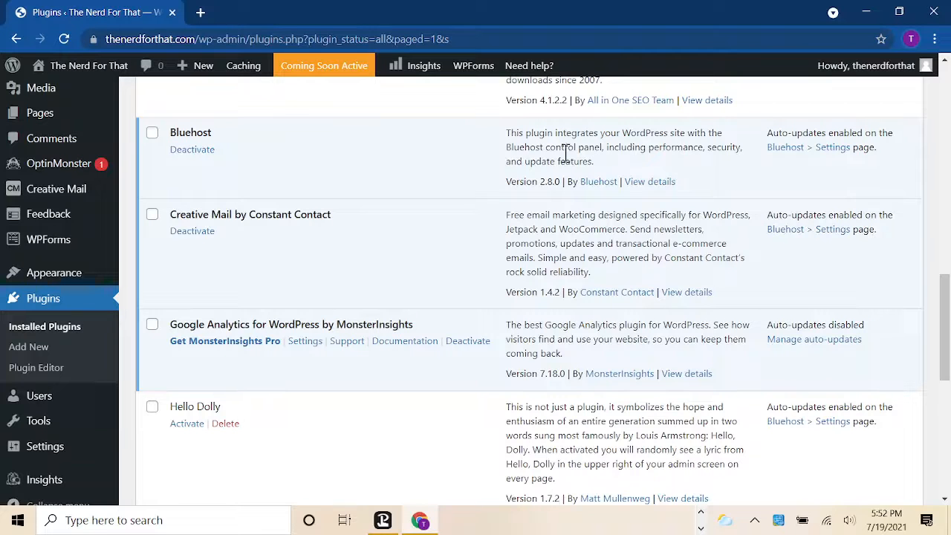
- Deactivate the Bluehost and Creative Mail by Constant Contact plugins, submitting "It's a temporary deactivation" as the reason for Creative Mail
left_click(192, 151)
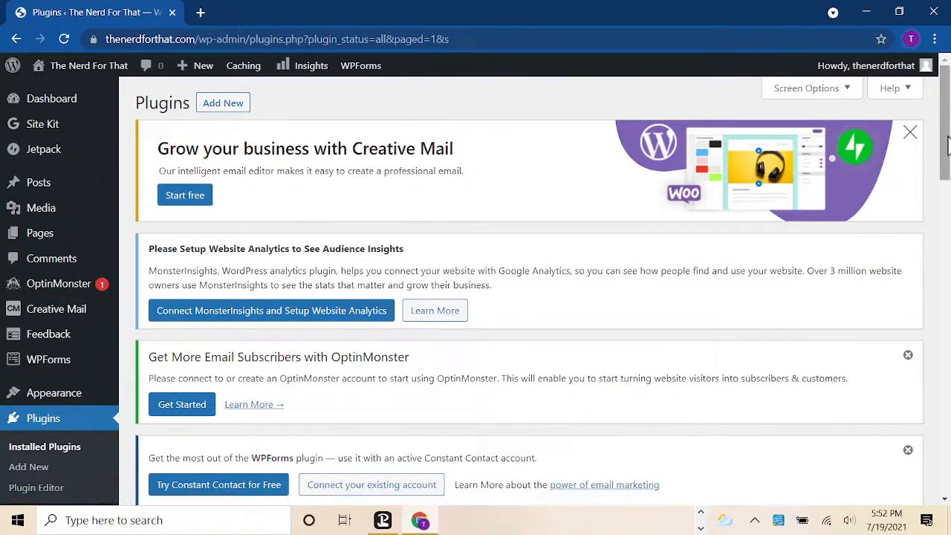
left_click_drag(947, 145, 947, 361)
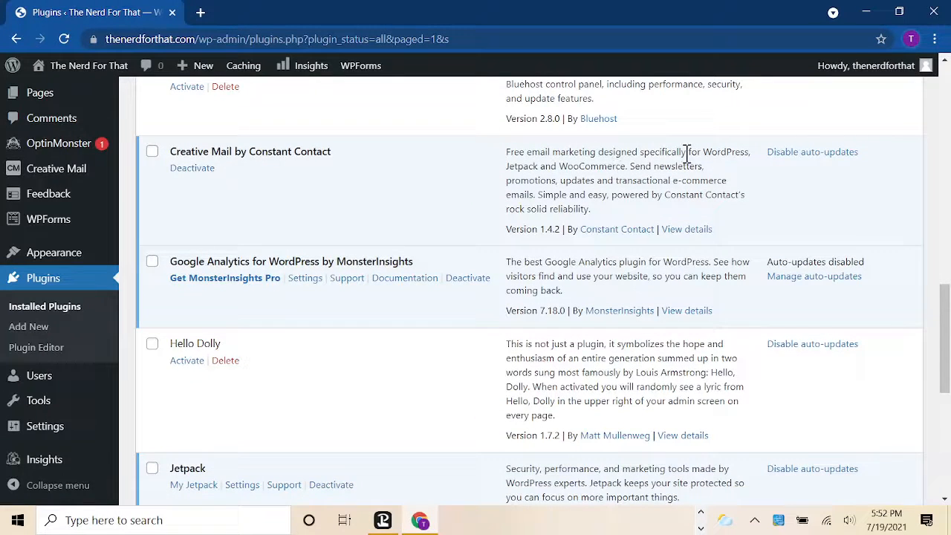
left_click(192, 171)
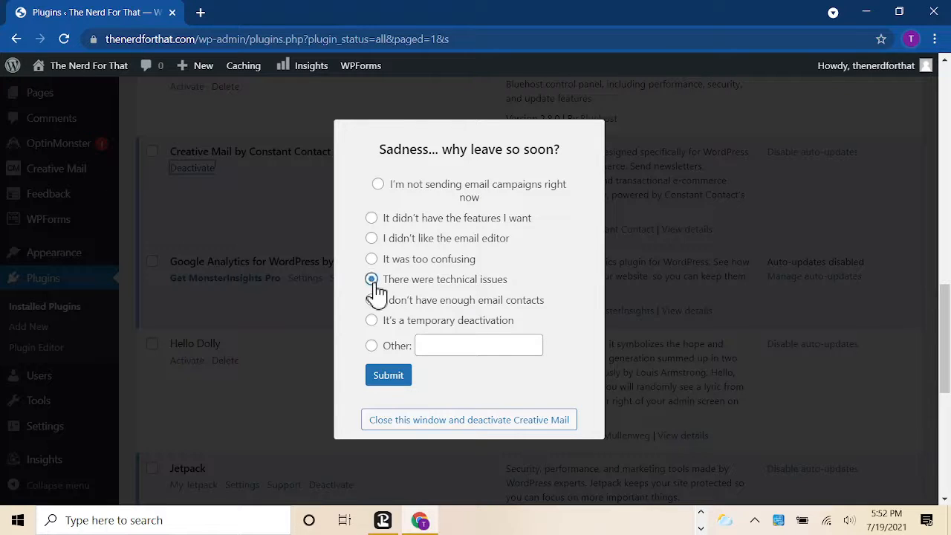
left_click(388, 379)
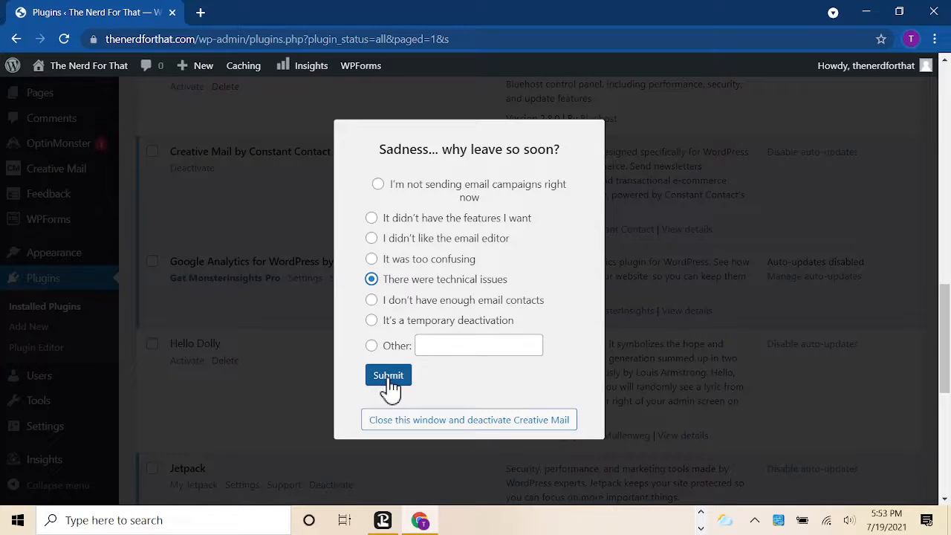
left_click(372, 323)
left_click(386, 379)
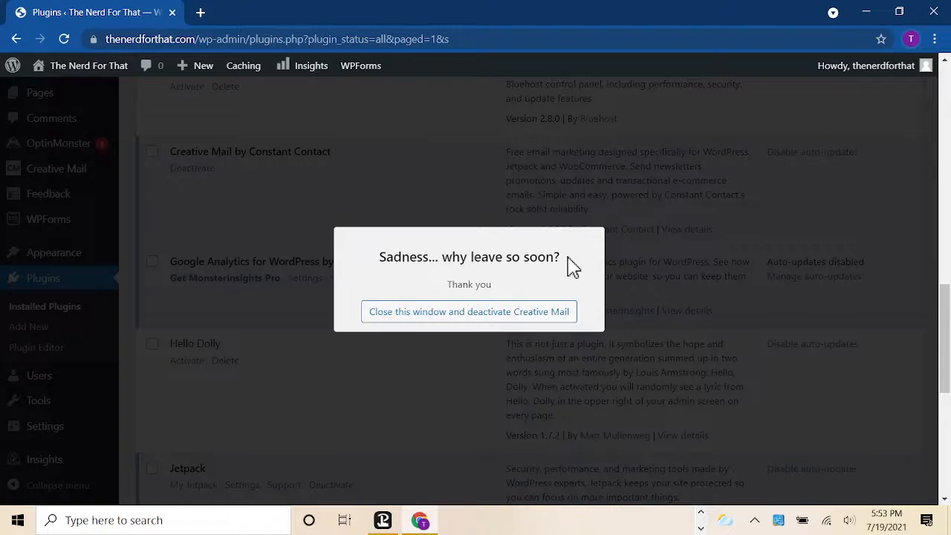
left_click(487, 315)
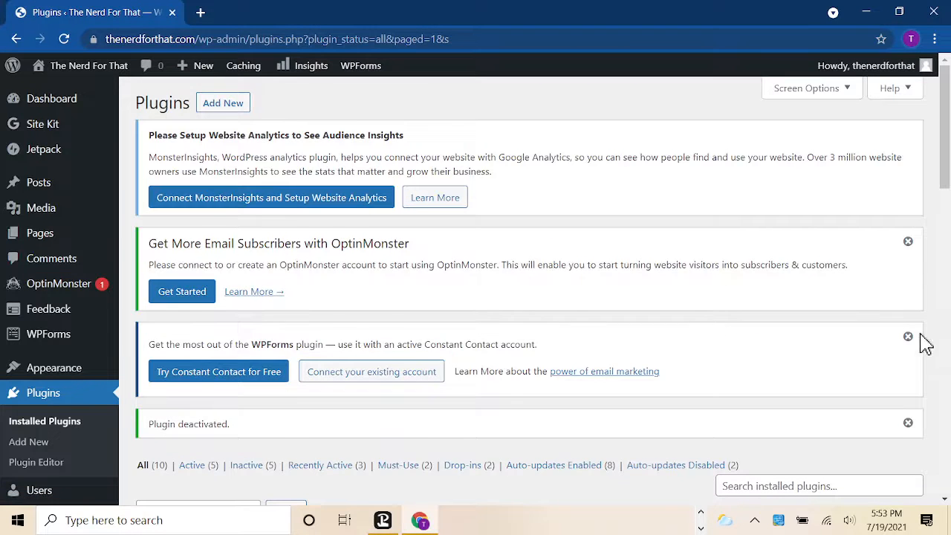
- Deactivate the Google Analytics for WordPress by MonsterInsights plugin and submit its feedback form
scroll(945, 312, "down", 10)
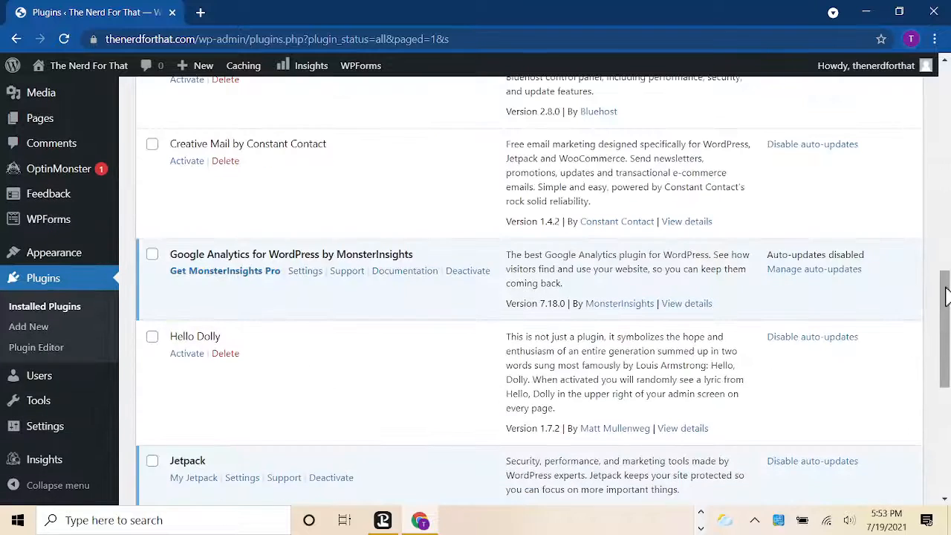
left_click_drag(948, 288, 948, 297)
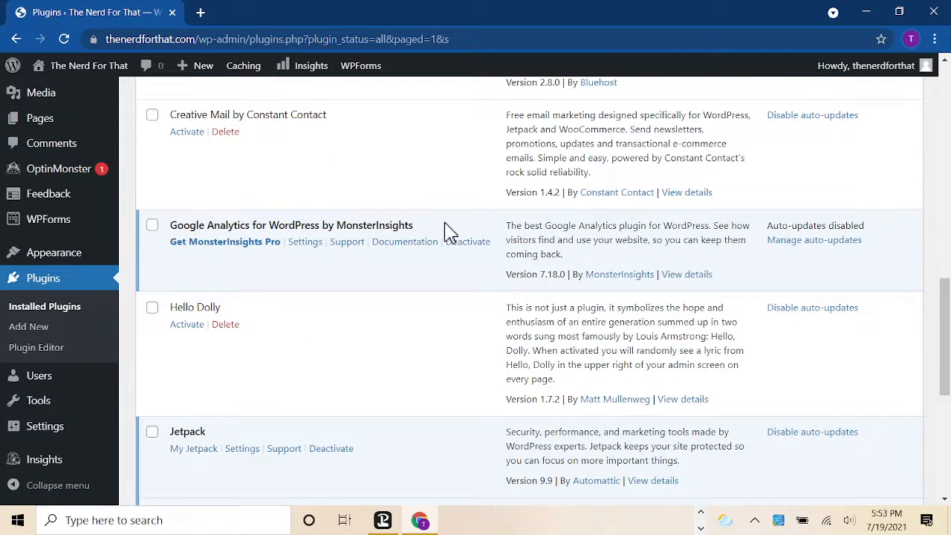
left_click(474, 249)
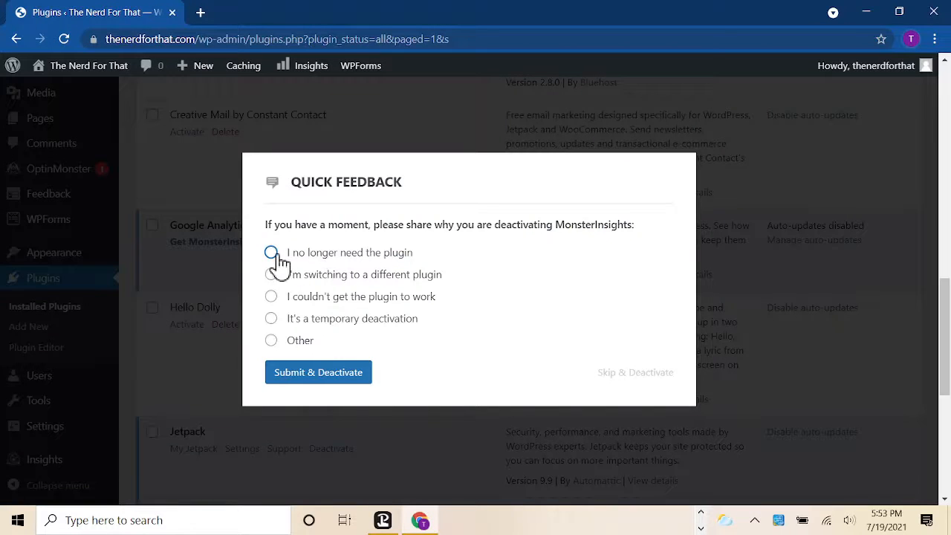
left_click(327, 382)
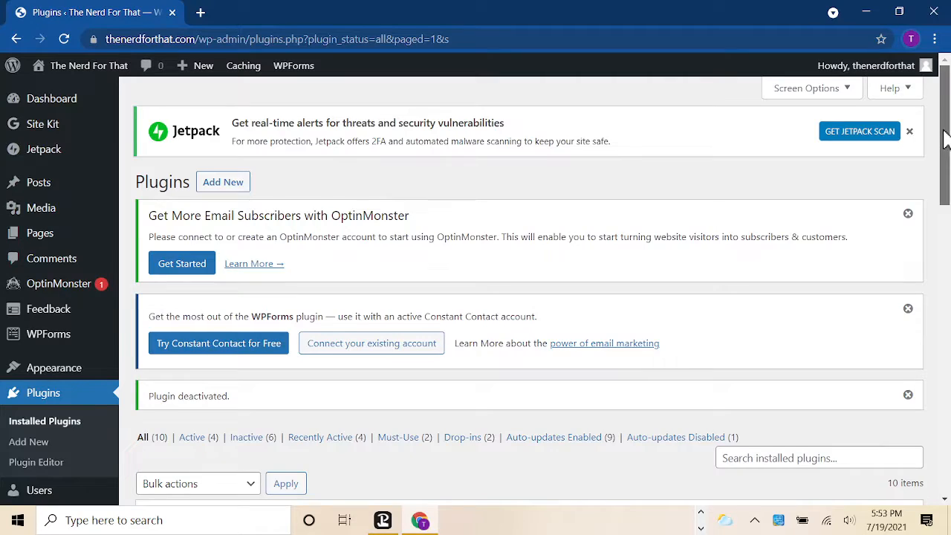
- Deactivate the Jetpack and OptinMonster plugins in the installed plugins list
left_click_drag(944, 138, 950, 409)
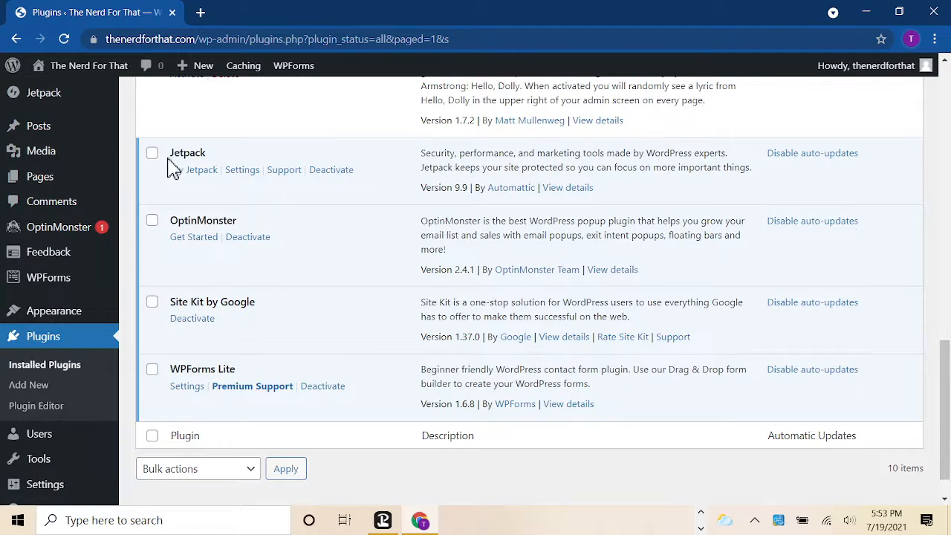
left_click(340, 174)
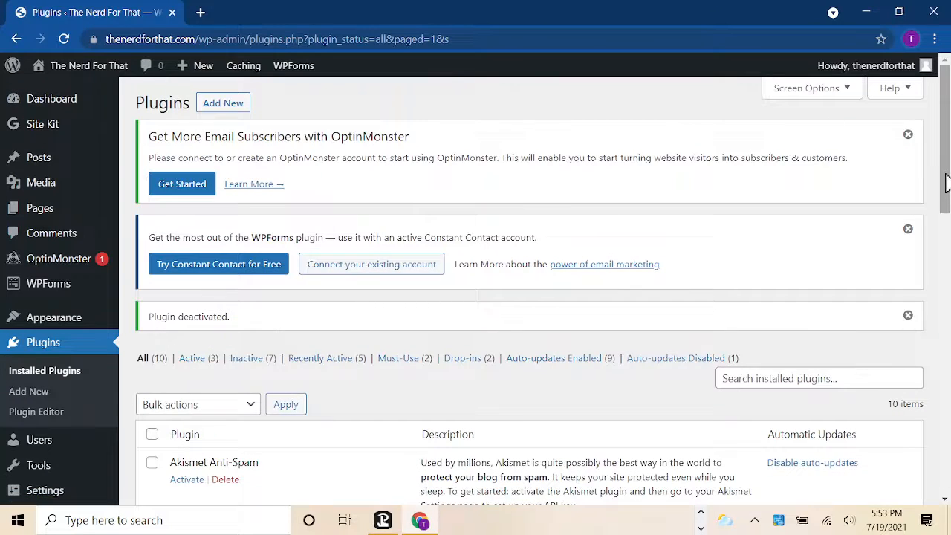
left_click_drag(946, 182, 946, 444)
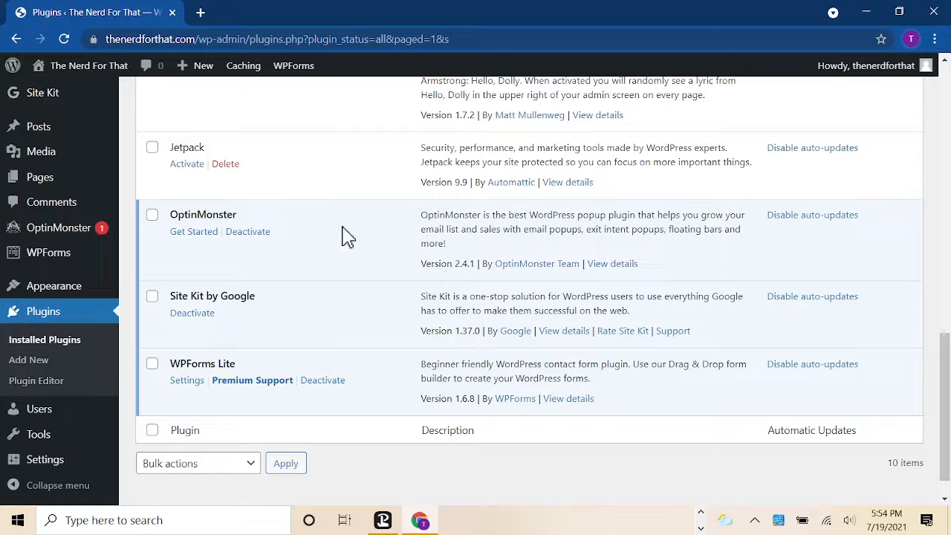
left_click(251, 232)
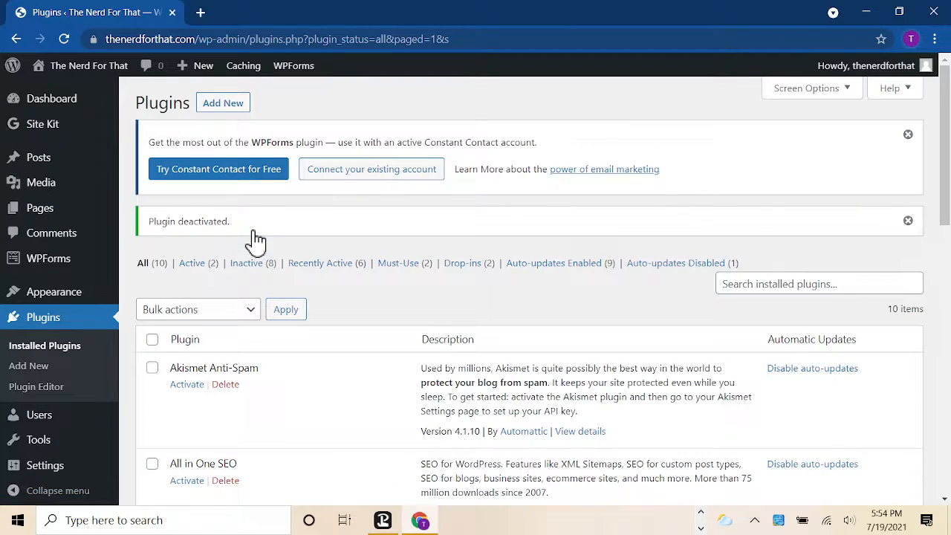
- Check which plugins remain active in the list, then open the Site Kit dashboard's setup page
left_click_drag(947, 152, 947, 424)
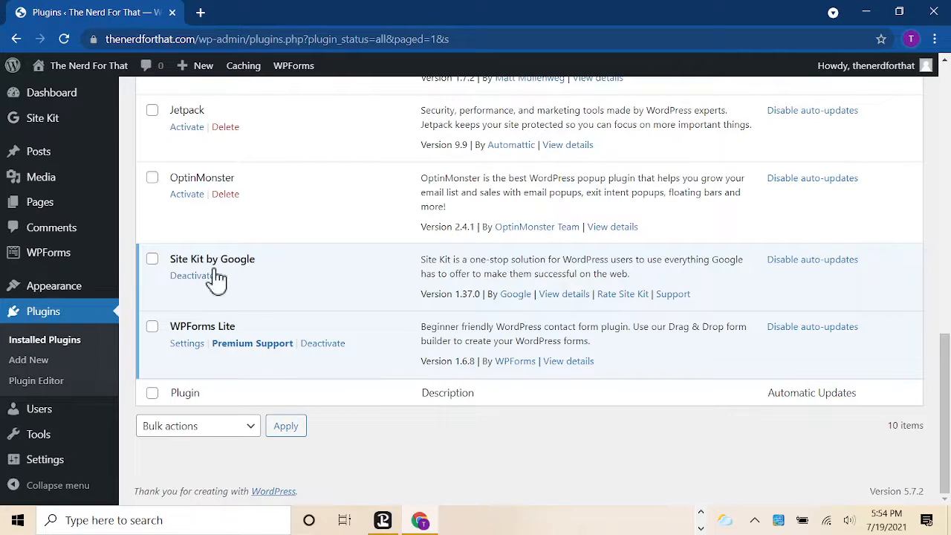
scroll(328, 267, "up", 1)
scroll(328, 267, "up", 4)
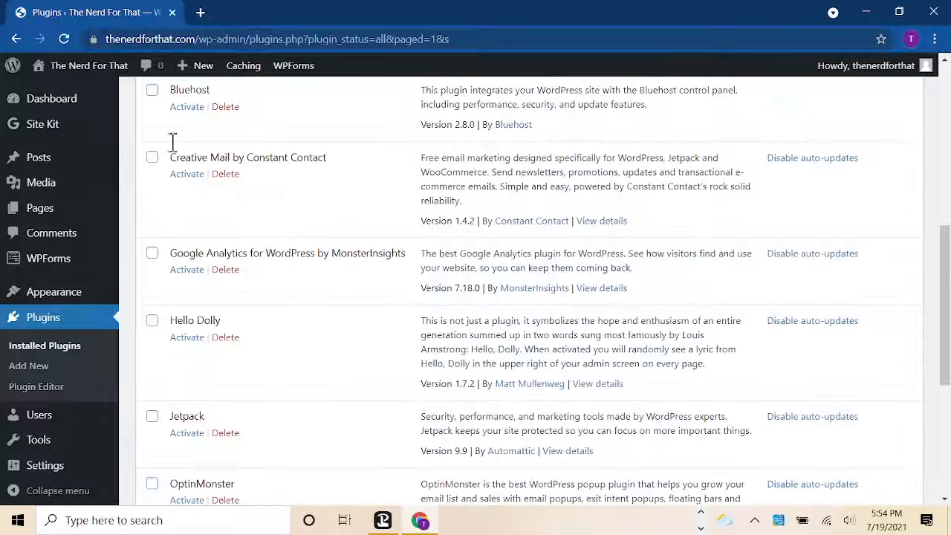
mouse_move(53, 134)
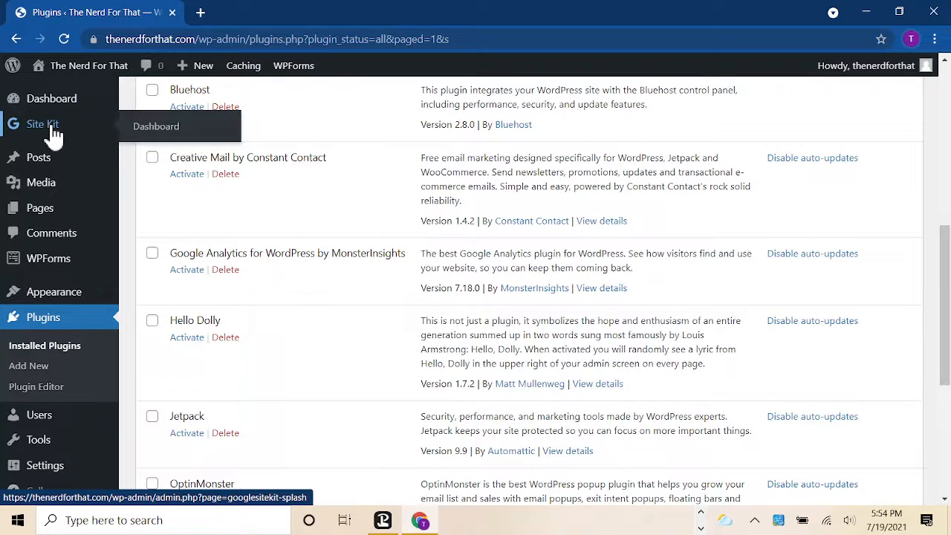
left_click(159, 132)
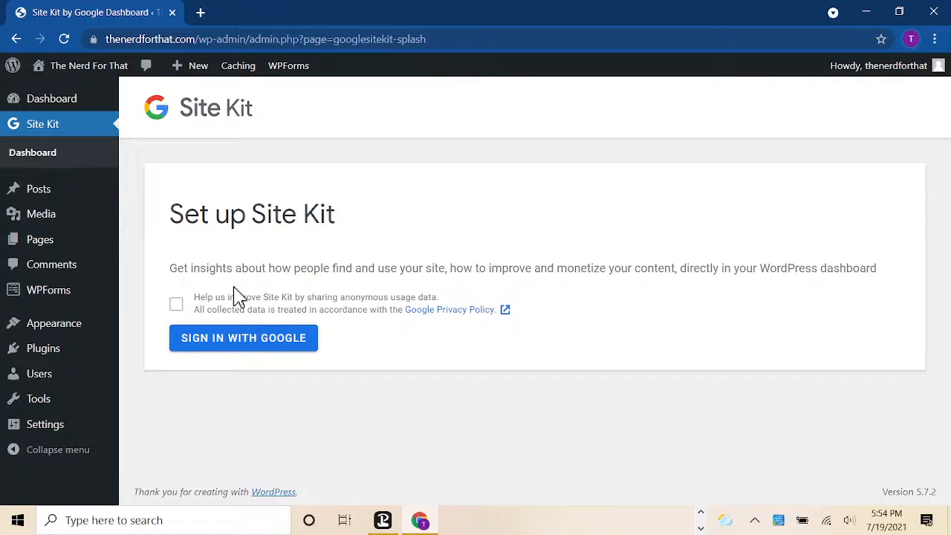
- Sign in to Site Kit with the site's Google account and approve its request for additional access
left_click(247, 348)
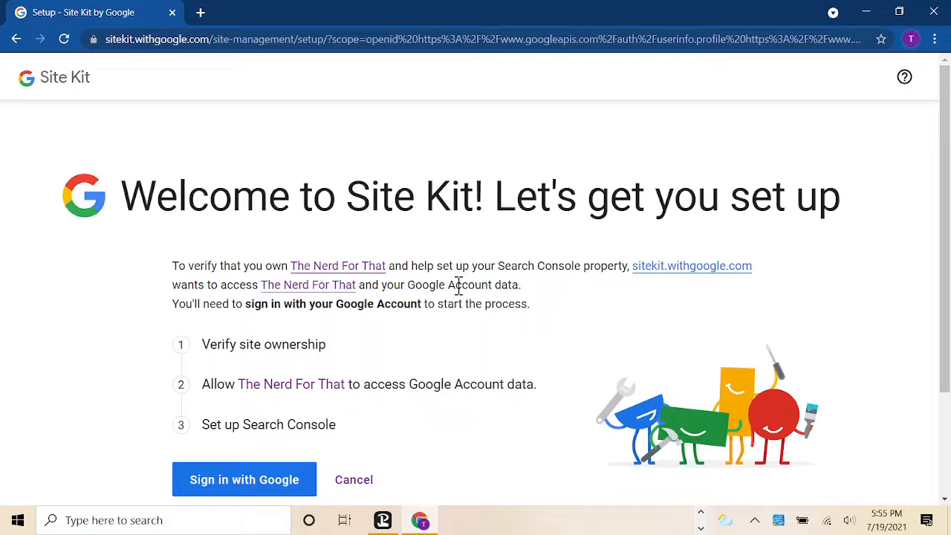
scroll(489, 355, "down", 3)
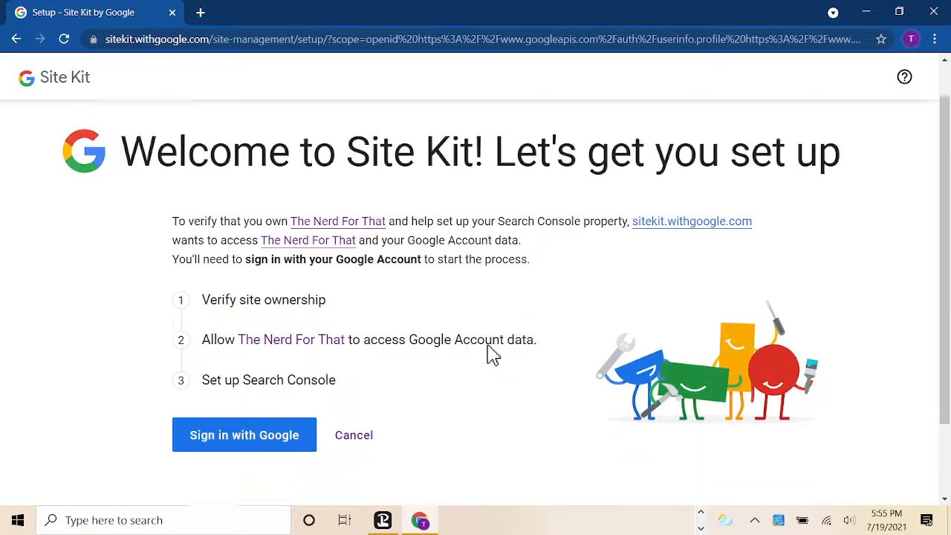
left_click(254, 365)
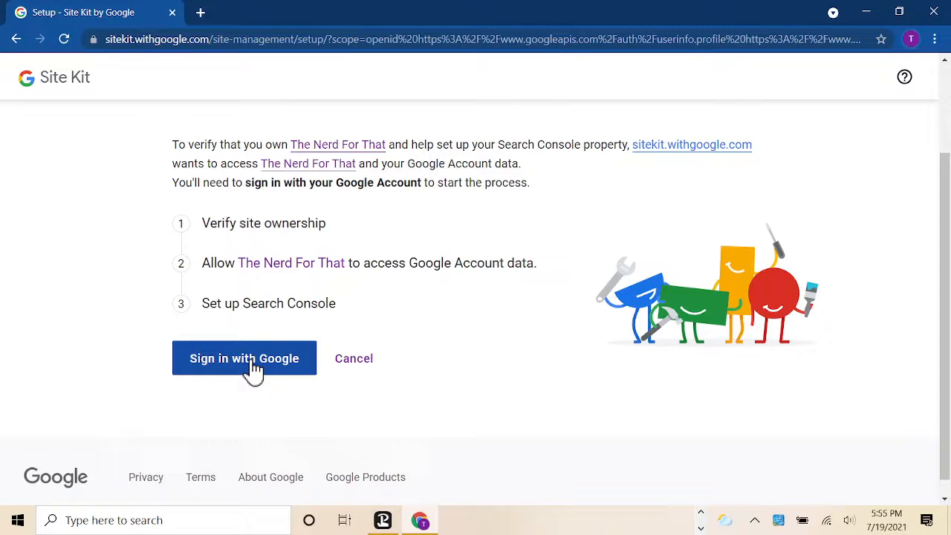
left_click(253, 365)
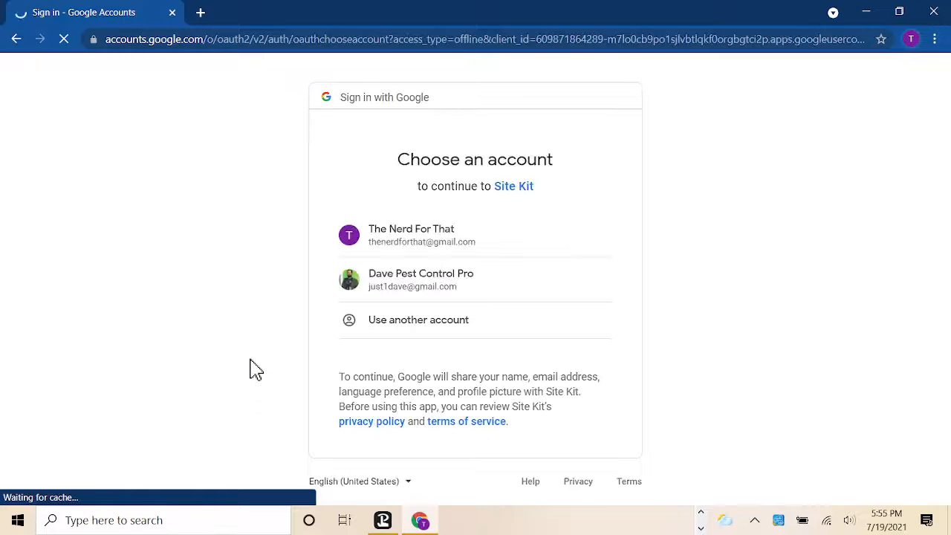
left_click(402, 239)
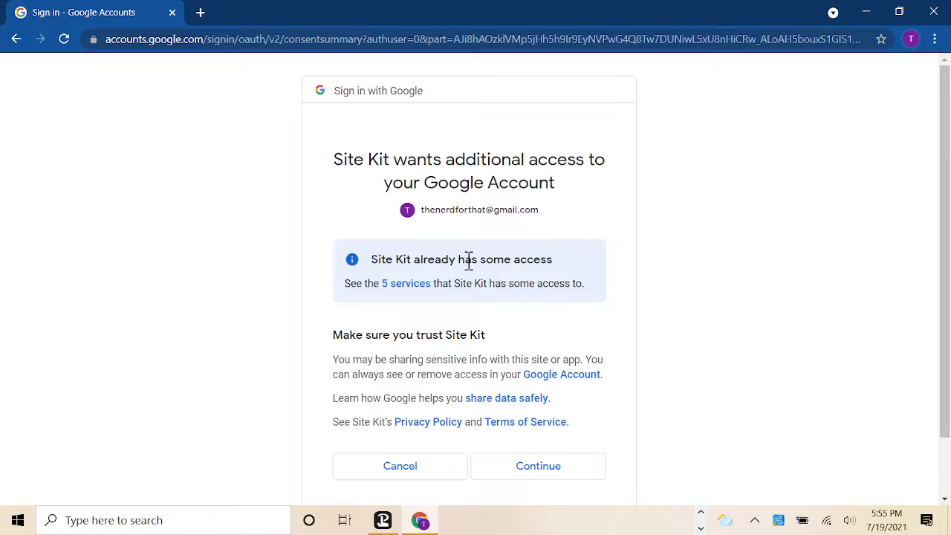
scroll(682, 263, "down", 1)
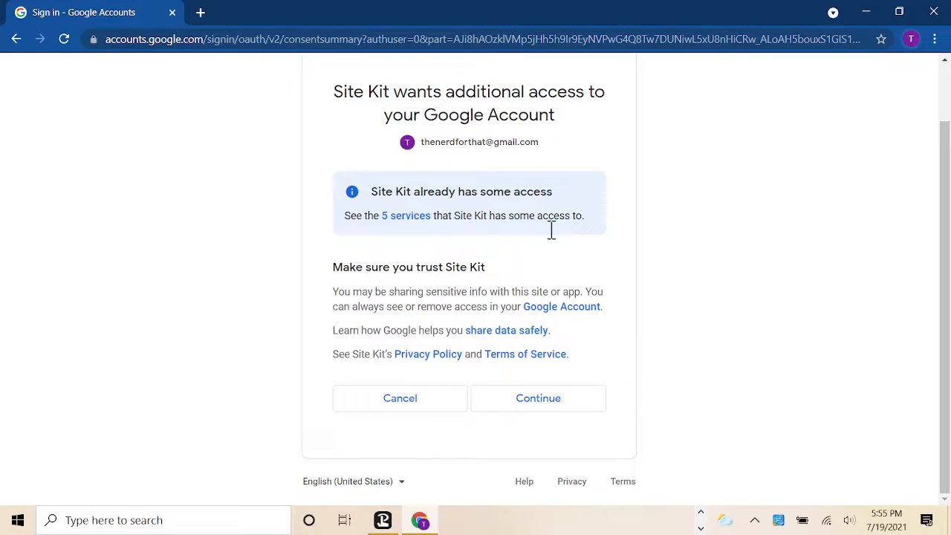
left_click(549, 406)
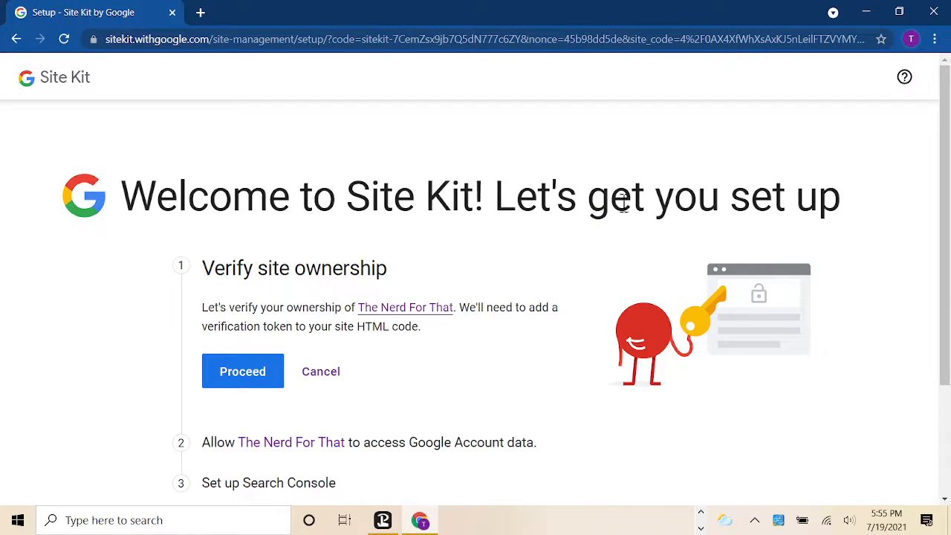
- Verify ownership of The Nerd For That and allow the site to access Google Account data
scroll(520, 283, "down", 1)
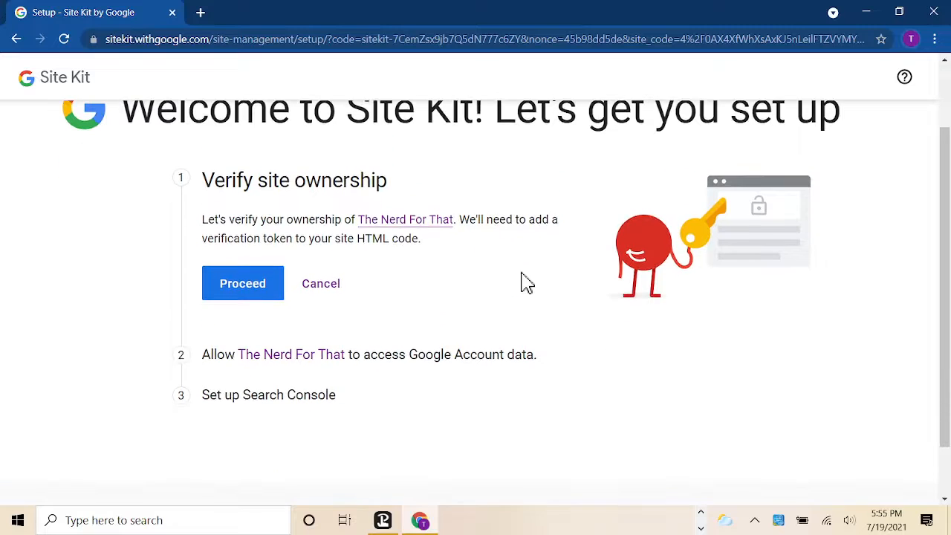
left_click(261, 296)
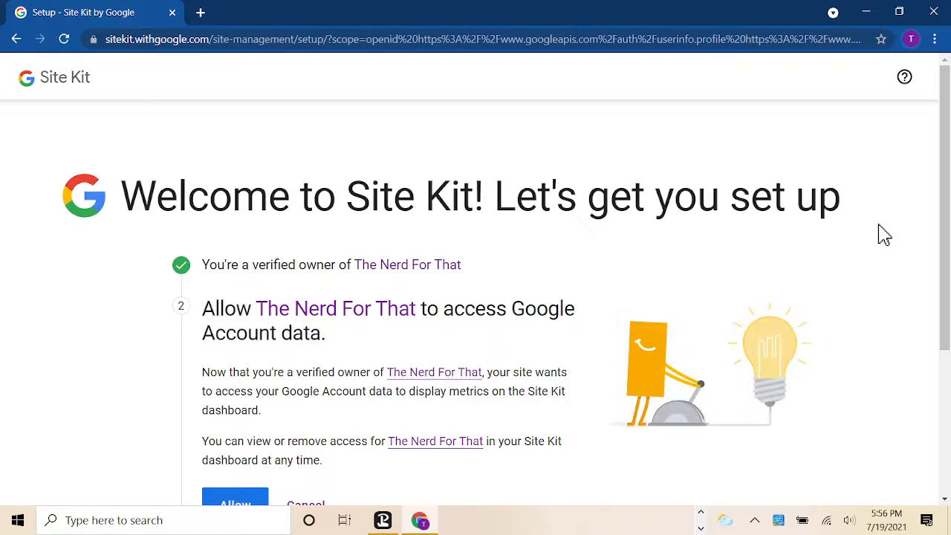
left_click_drag(945, 209, 950, 305)
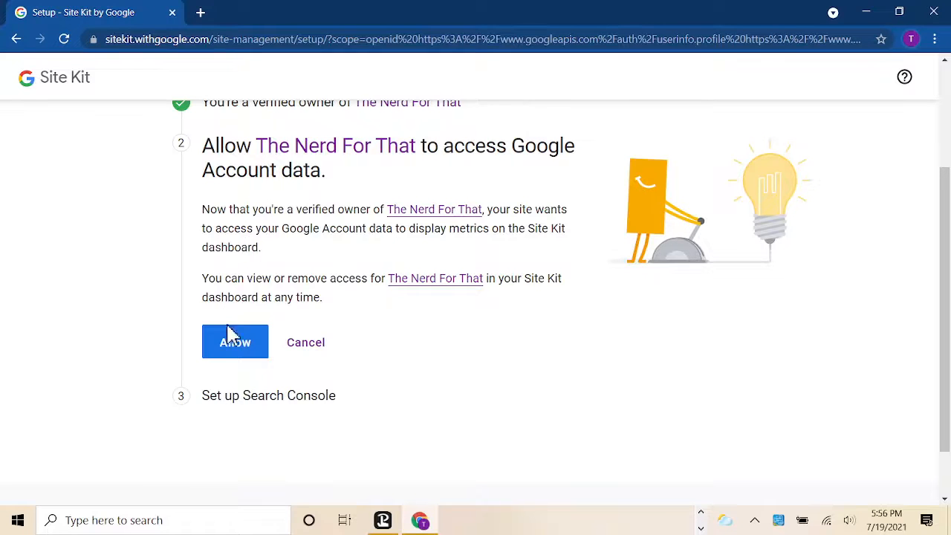
left_click(232, 349)
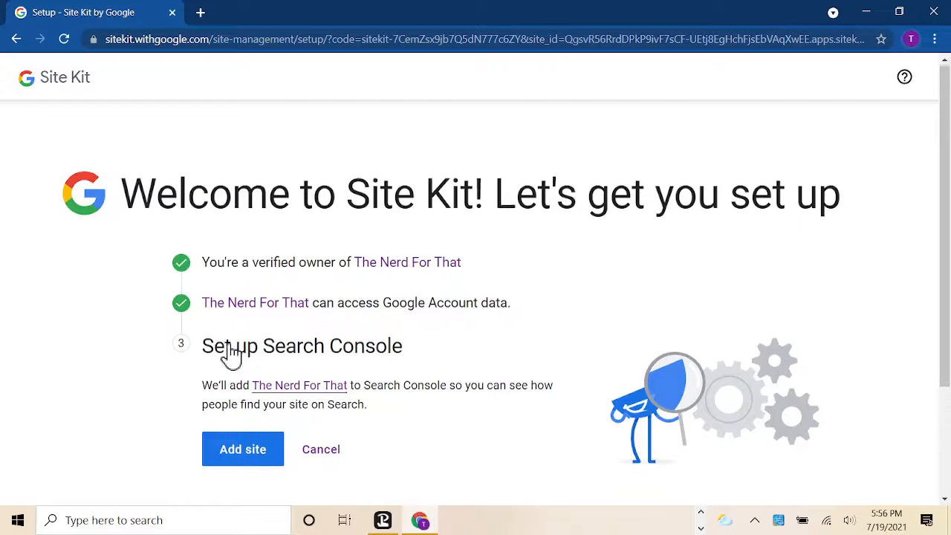
- Add The Nerd For That to Search Console as the last step of the Site Kit setup
scroll(230, 355, "down", 2)
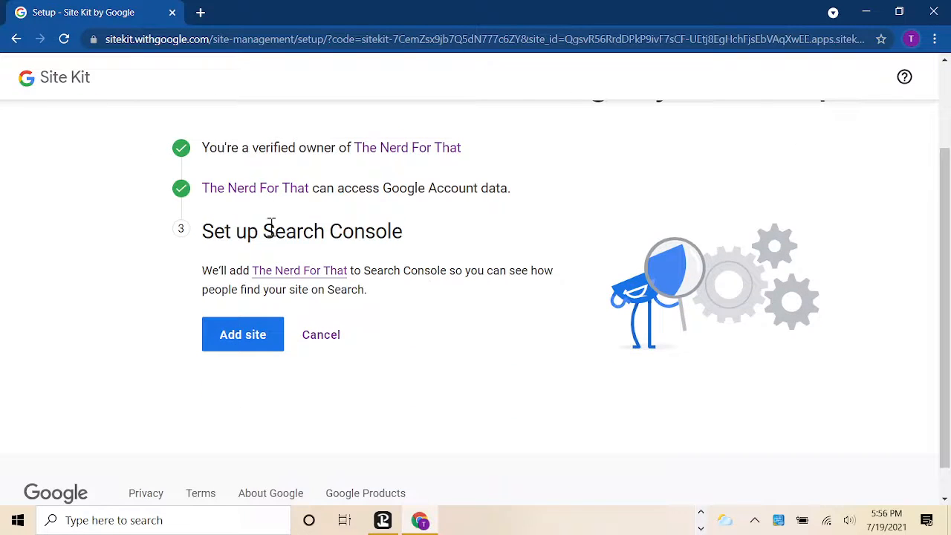
left_click(242, 344)
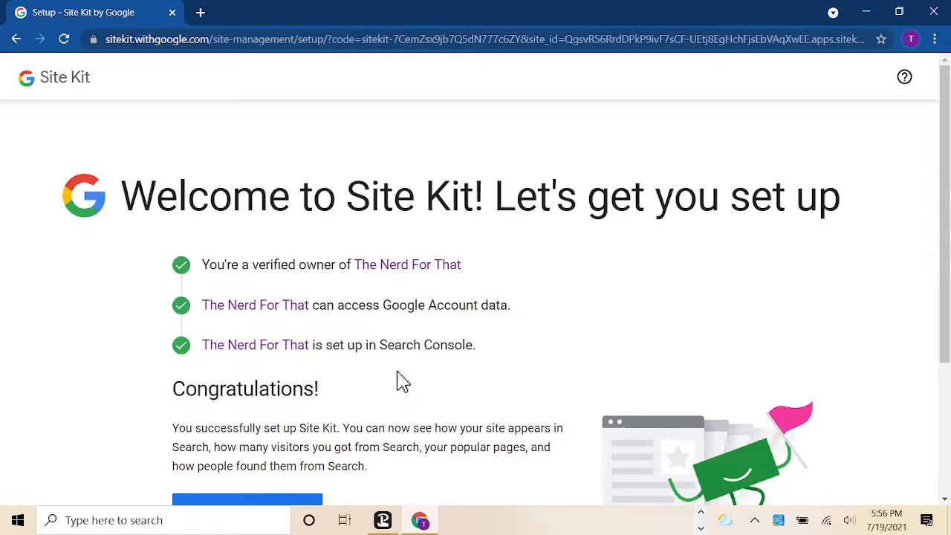
scroll(401, 382, "down", 3)
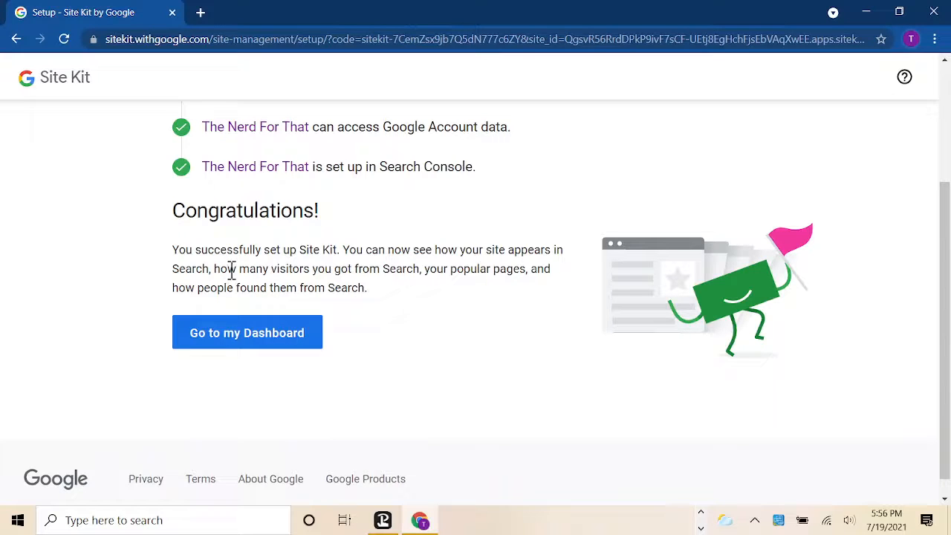
- Go to the Site Kit dashboard from the finished setup and look over the recommended services to connect
left_click(256, 340)
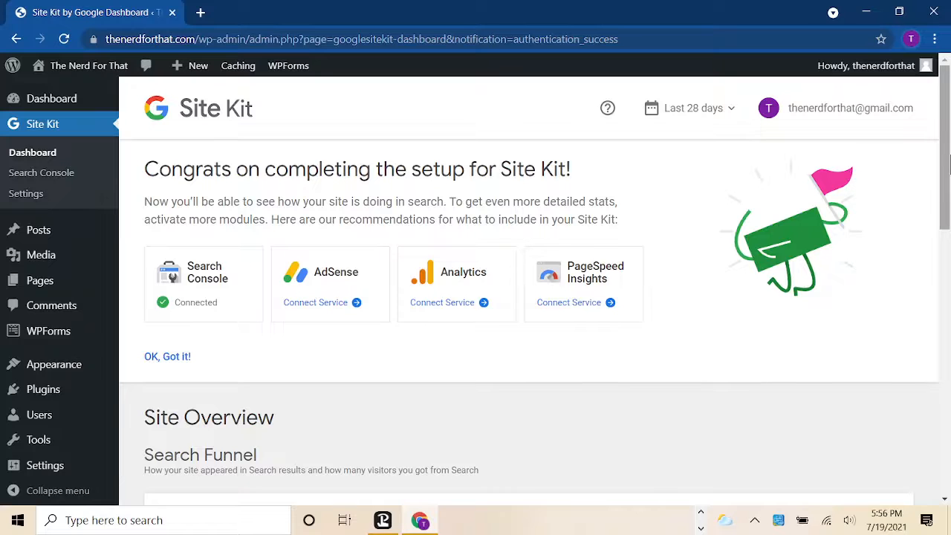
left_click_drag(948, 167, 949, 187)
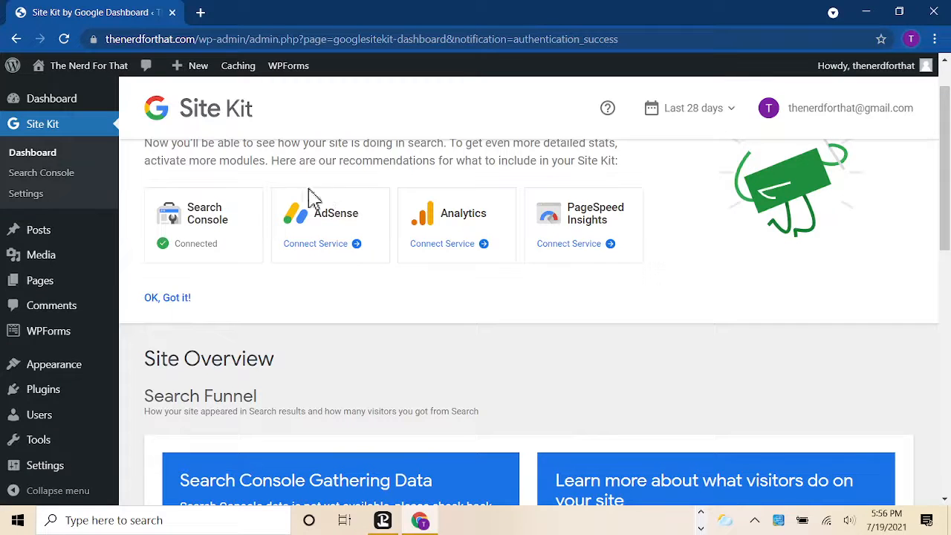
scroll(372, 187, "up", 1)
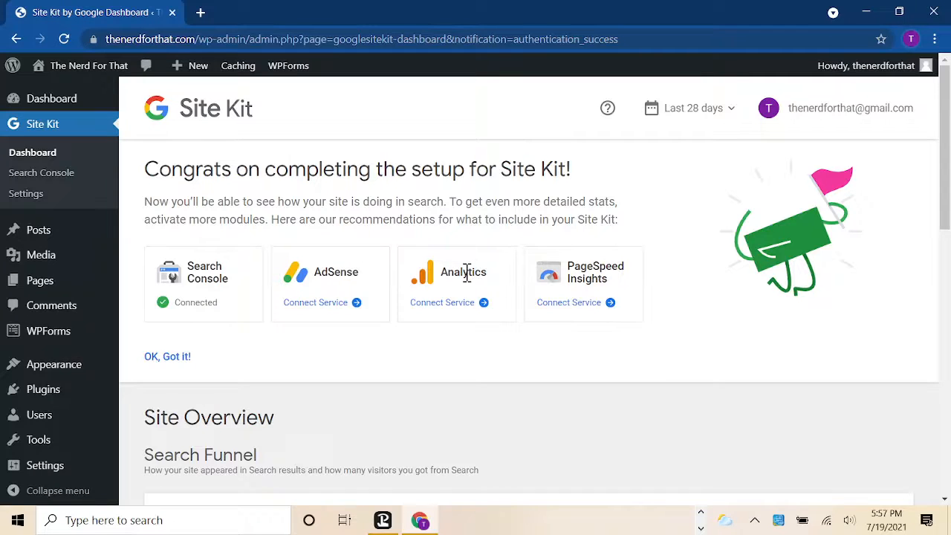
- Start connecting the Analytics service with the site's Google account and approve Site Kit's request for additional access
left_click(443, 305)
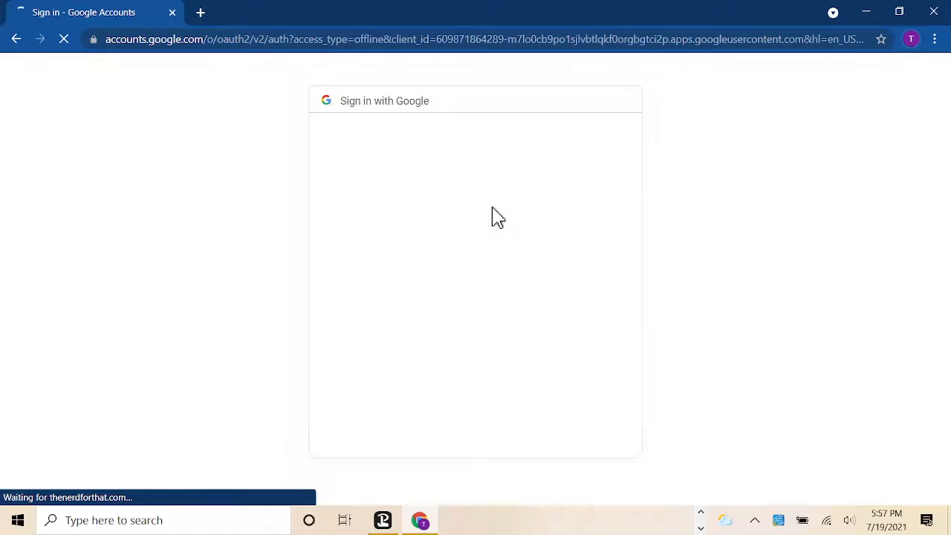
left_click(423, 239)
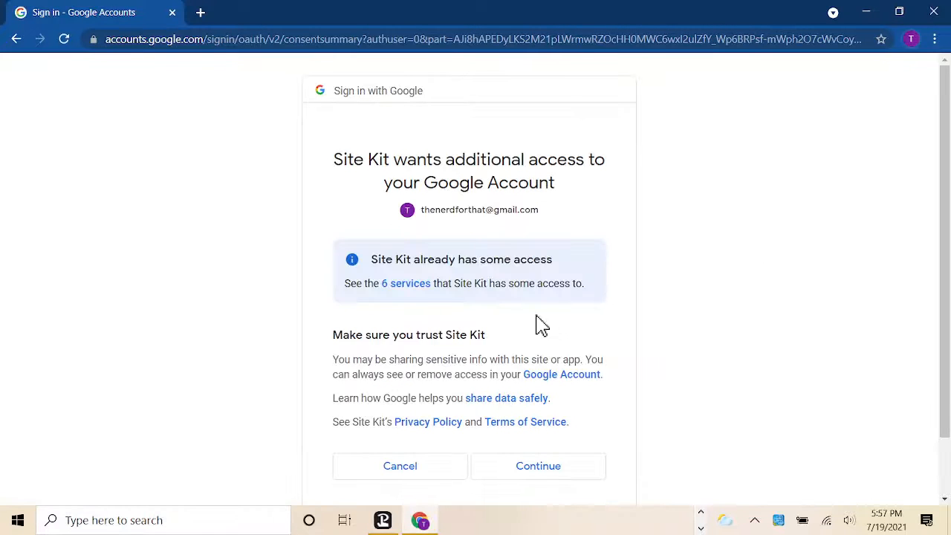
left_click(542, 472)
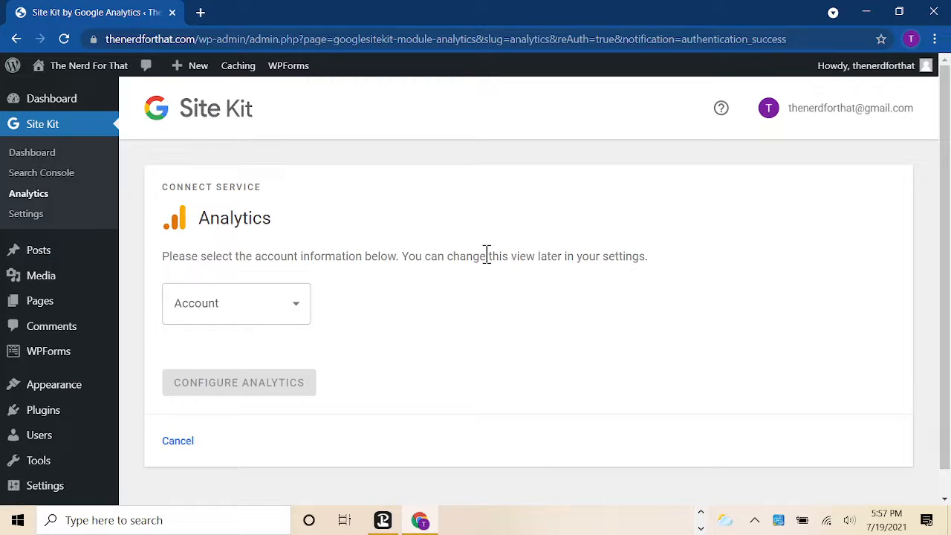
- Choose to set up a new Analytics account and create it with the pre-filled details for The Nerd For That
left_click(281, 311)
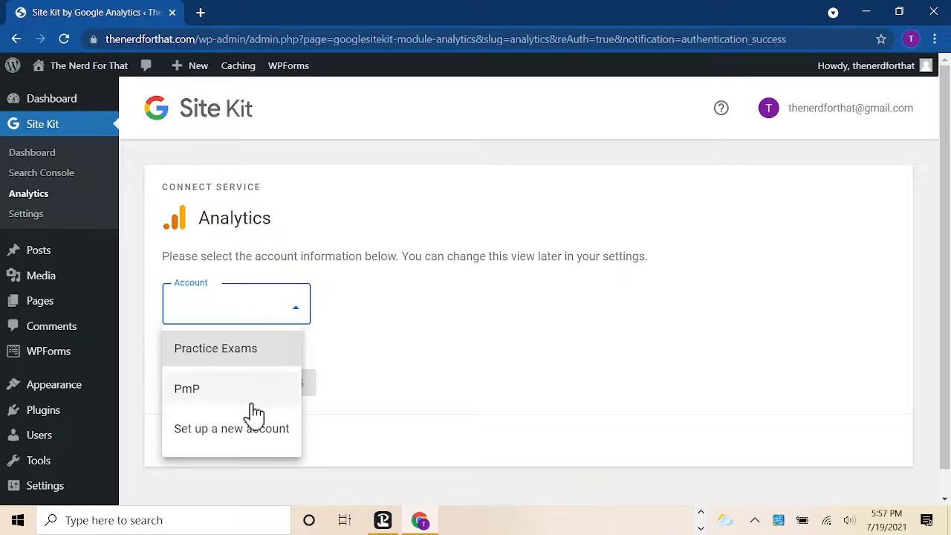
left_click(251, 435)
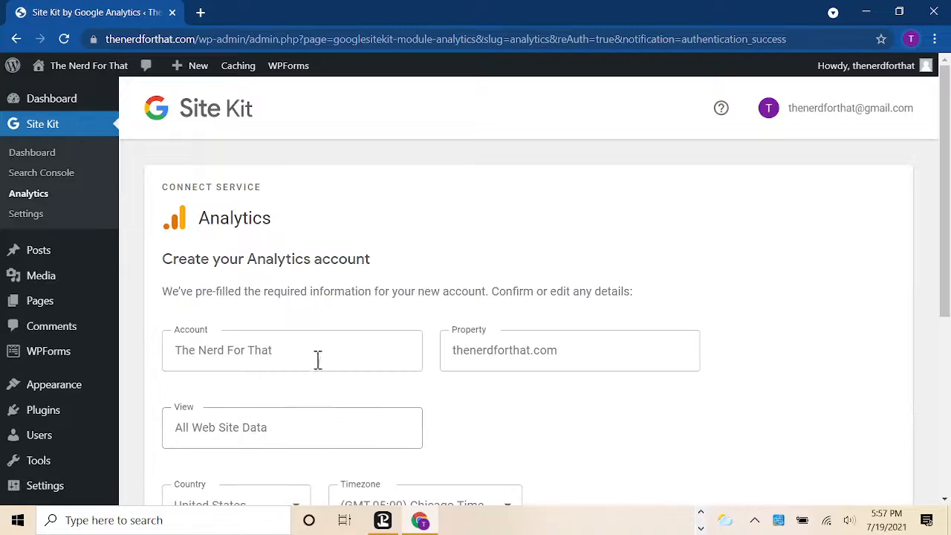
left_click_drag(948, 255, 948, 388)
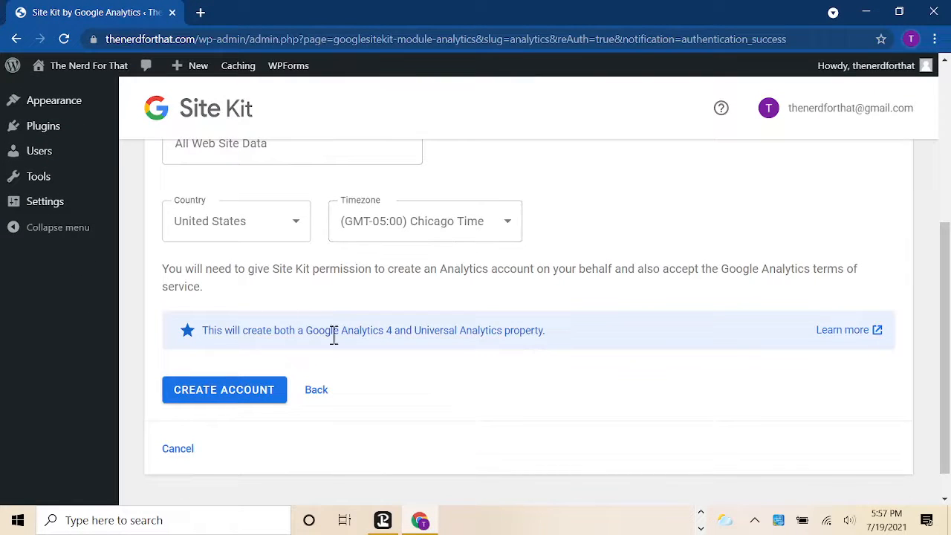
left_click(215, 399)
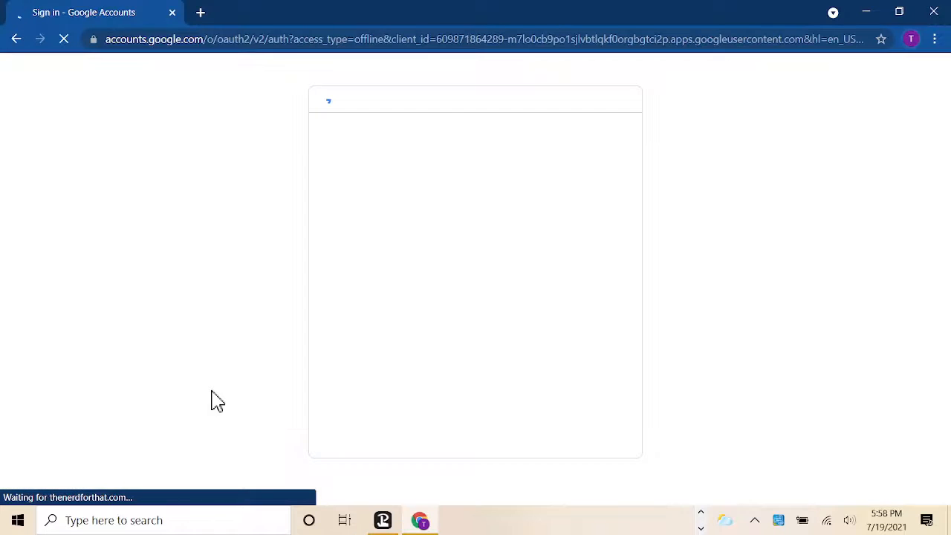
- Choose the site's Google account and allow Site Kit to create a new Google Analytics account and edit Analytics management entities
left_click(433, 237)
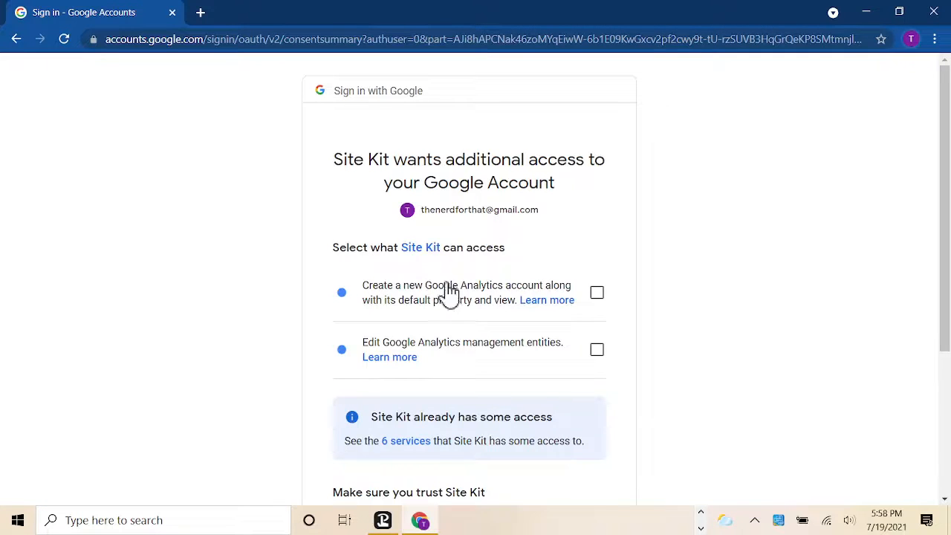
left_click(597, 292)
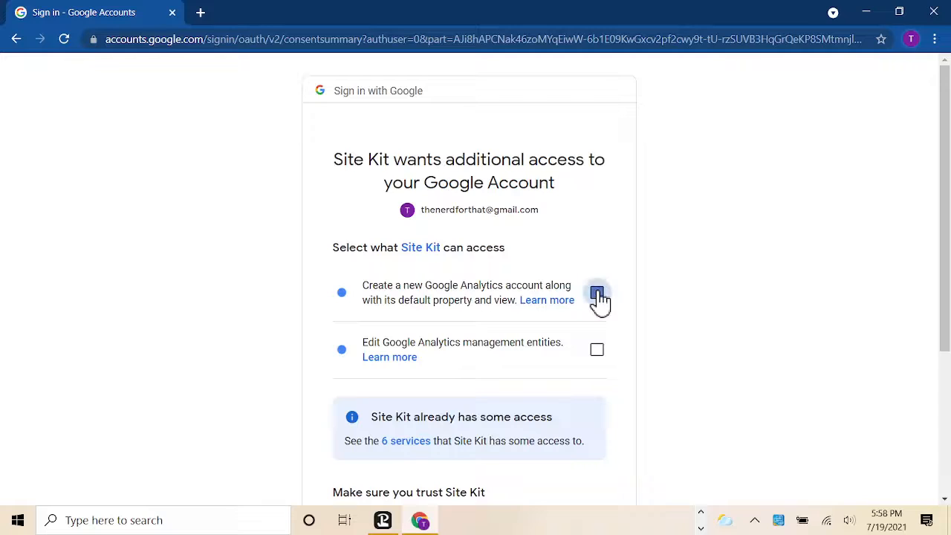
left_click(597, 352)
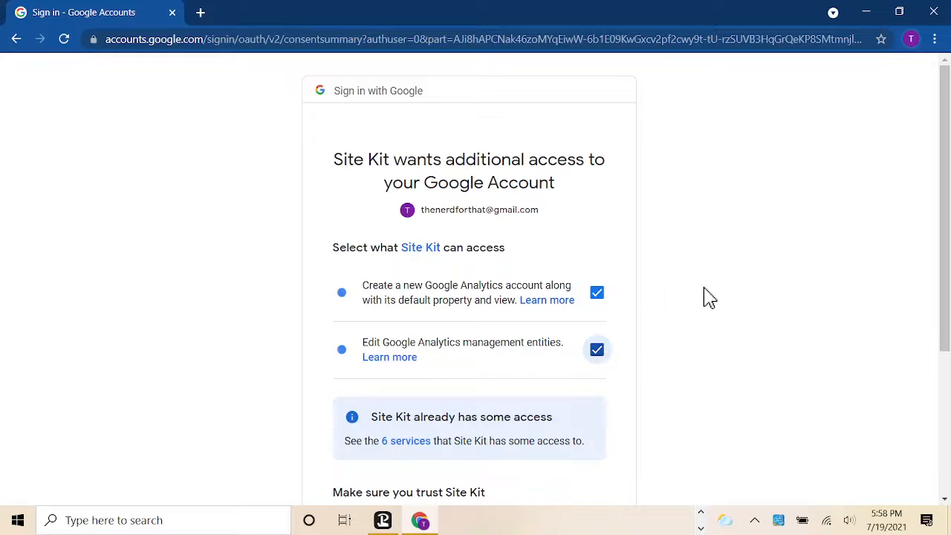
scroll(707, 295, "down", 1)
scroll(707, 295, "down", 2)
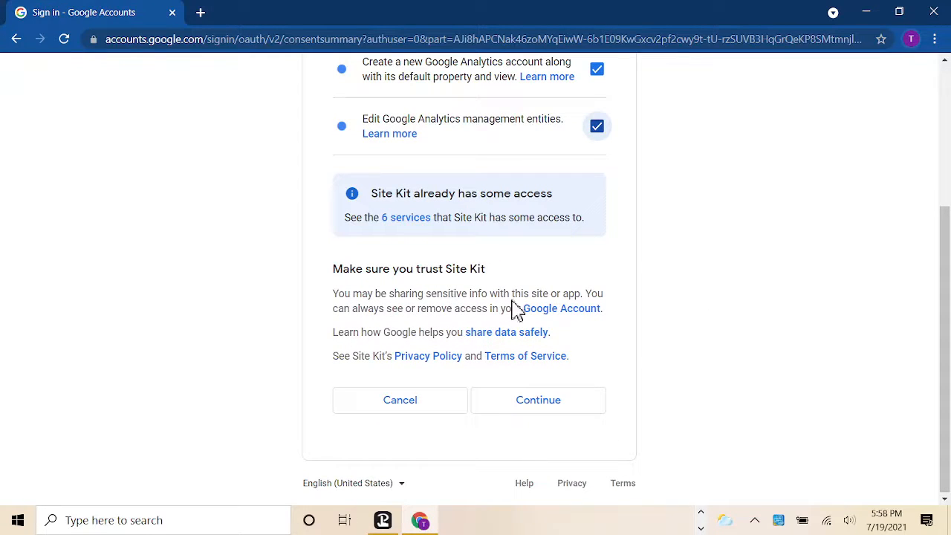
left_click(546, 401)
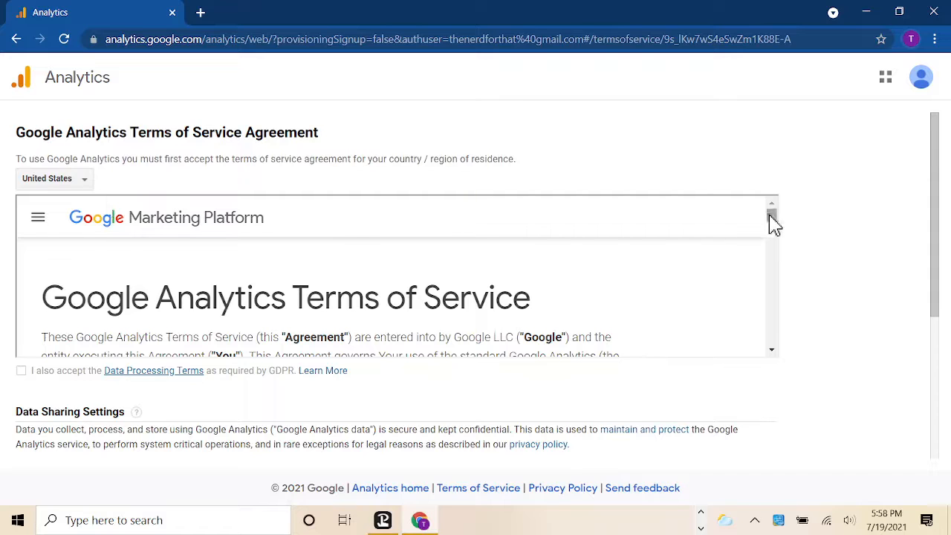
- Accept the Google Analytics terms of service, including the Data Processing Terms, and return to the Site Kit dashboard
left_click_drag(773, 223, 797, 362)
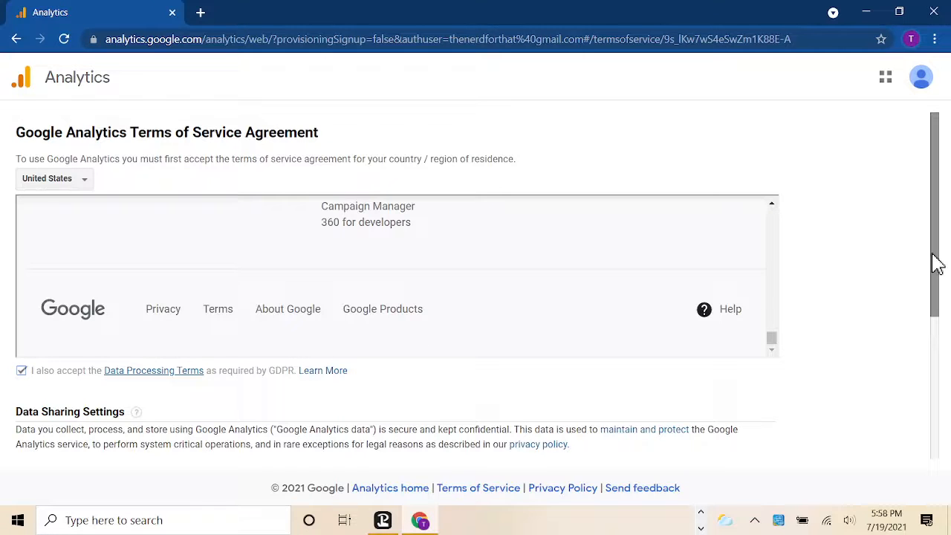
left_click_drag(938, 264, 948, 430)
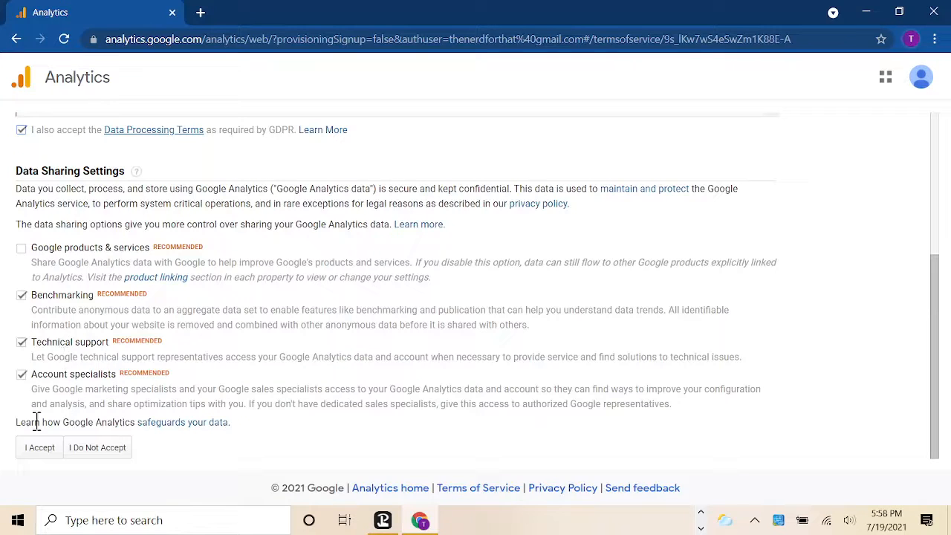
left_click(38, 452)
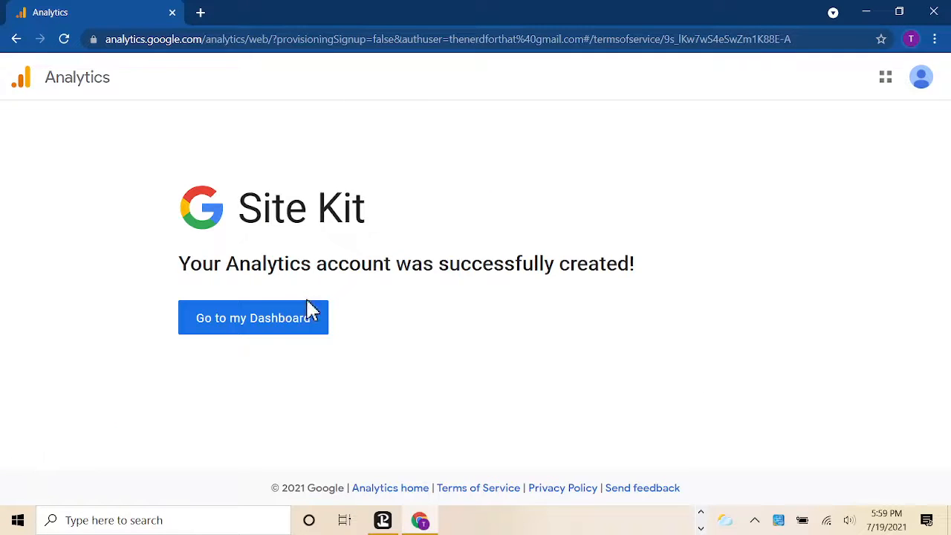
left_click(256, 324)
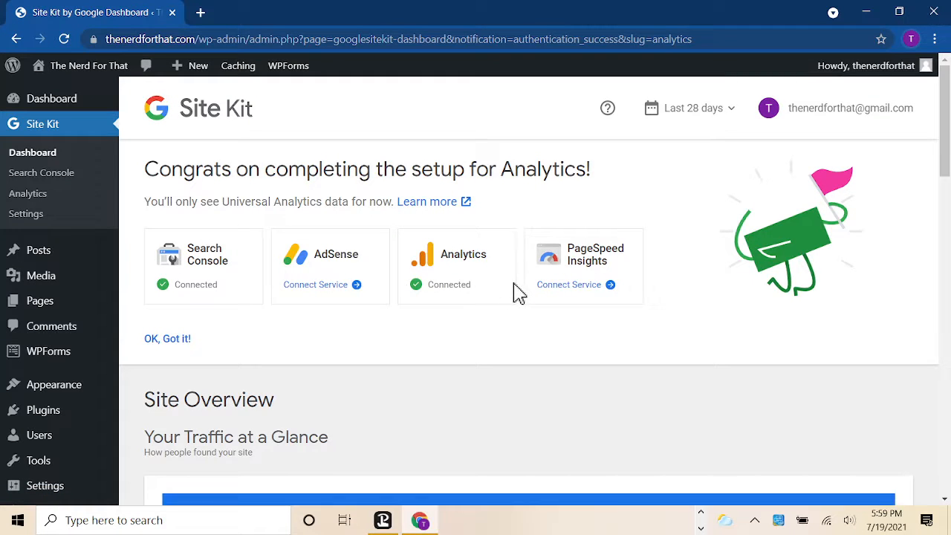
- Connect the PageSpeed Insights service and review the dashboard down to the page speed results and improvement recommendations
left_click(559, 287)
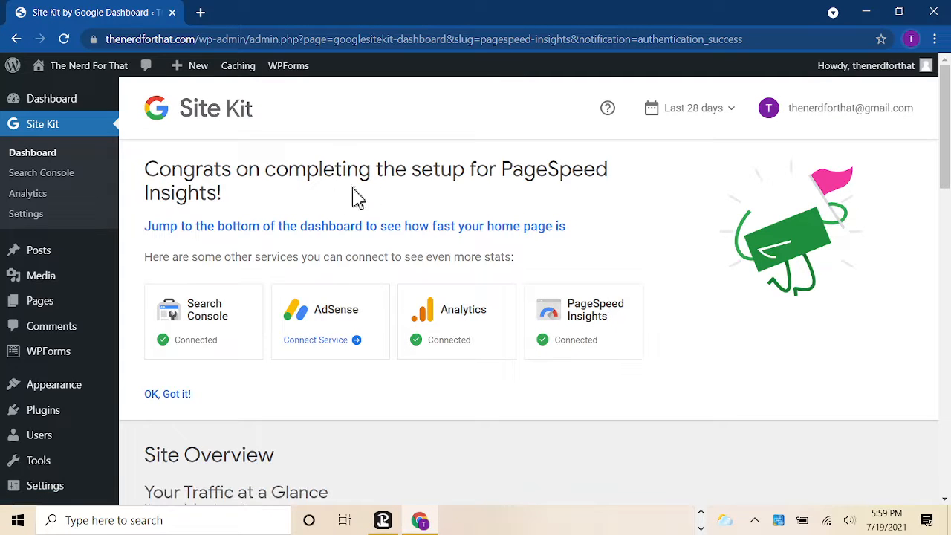
scroll(306, 262, "down", 2)
scroll(303, 262, "down", 8)
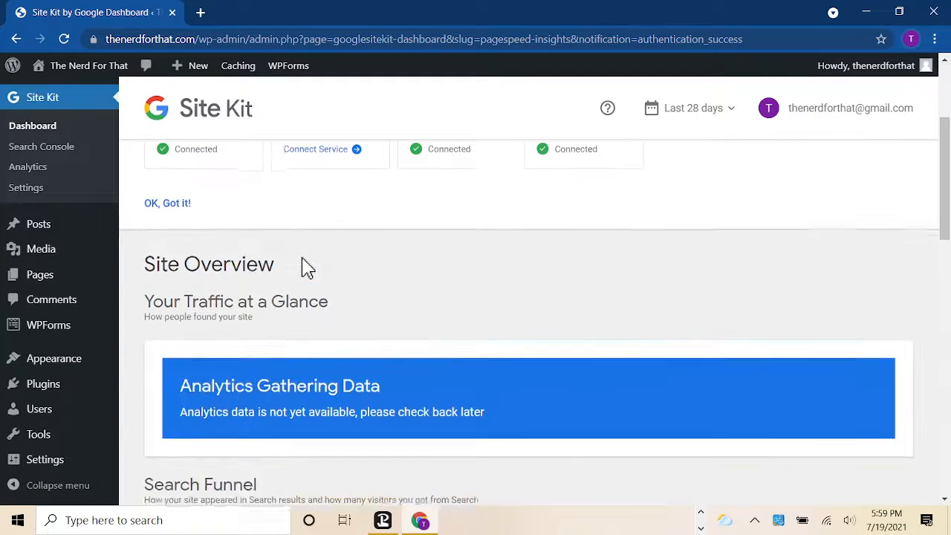
scroll(305, 261, "down", 5)
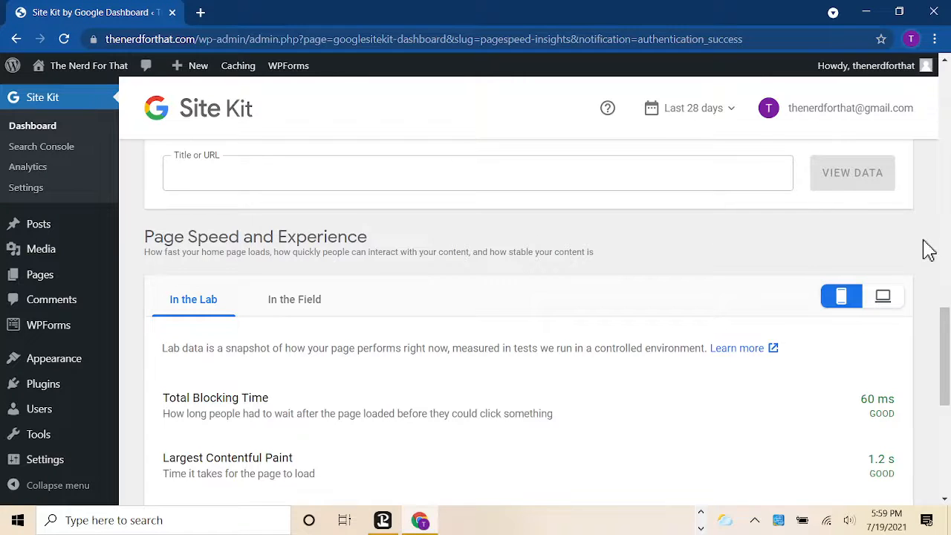
scroll(929, 250, "down", 2)
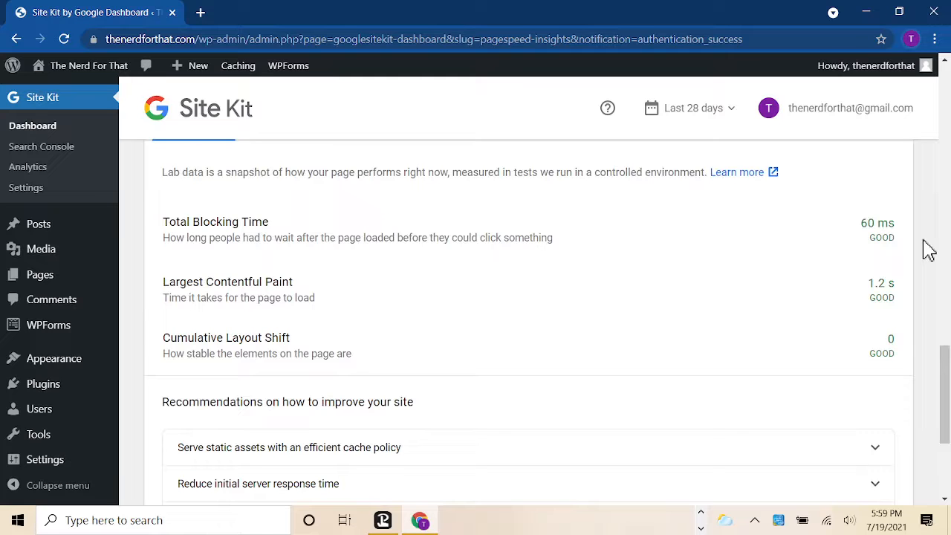
scroll(929, 251, "down", 3)
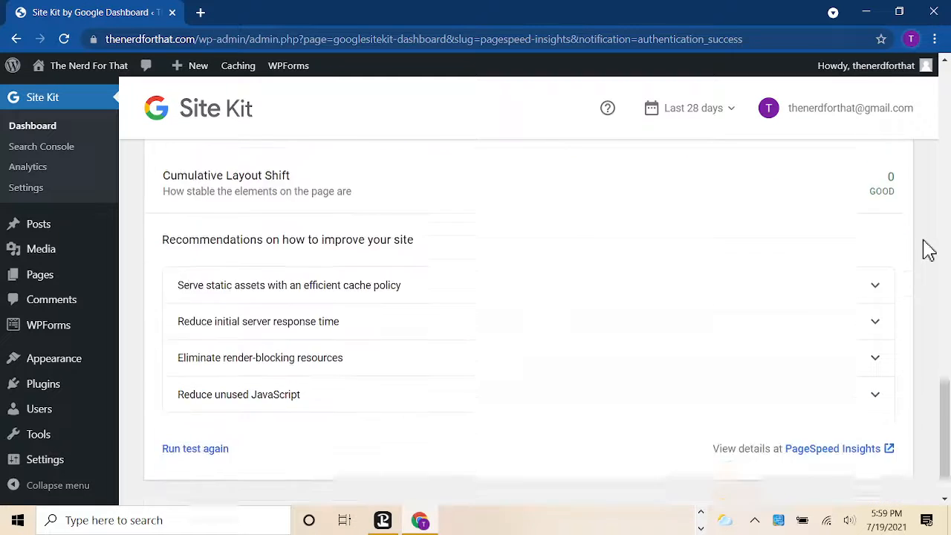
scroll(929, 251, "up", 12)
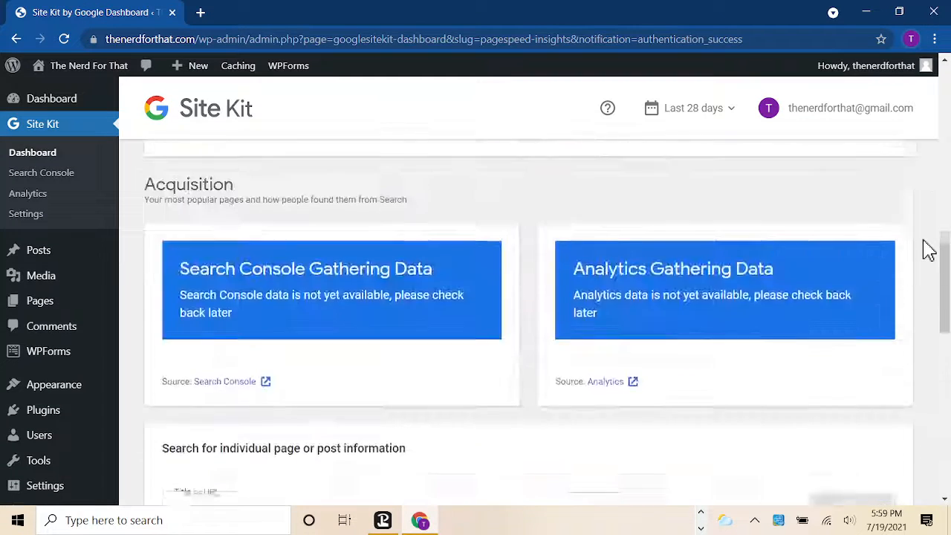
scroll(929, 250, "up", 6)
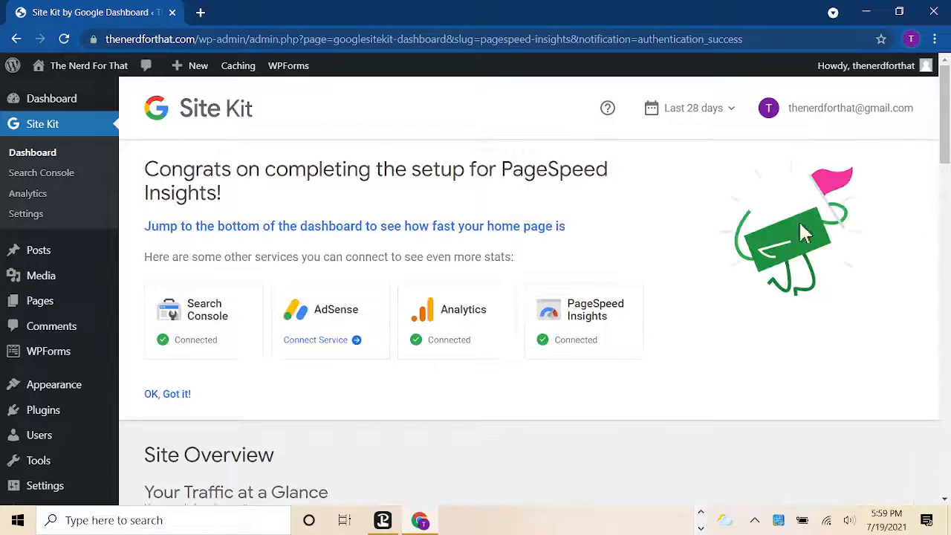
- Return to the main WordPress dashboard and open the Home front page from the list of all pages
left_click(59, 111)
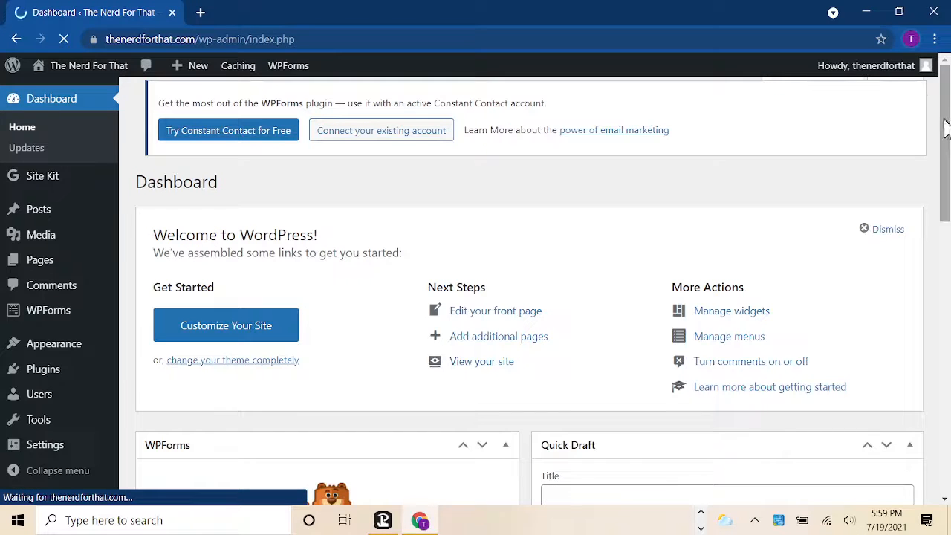
left_click_drag(946, 129, 950, 80)
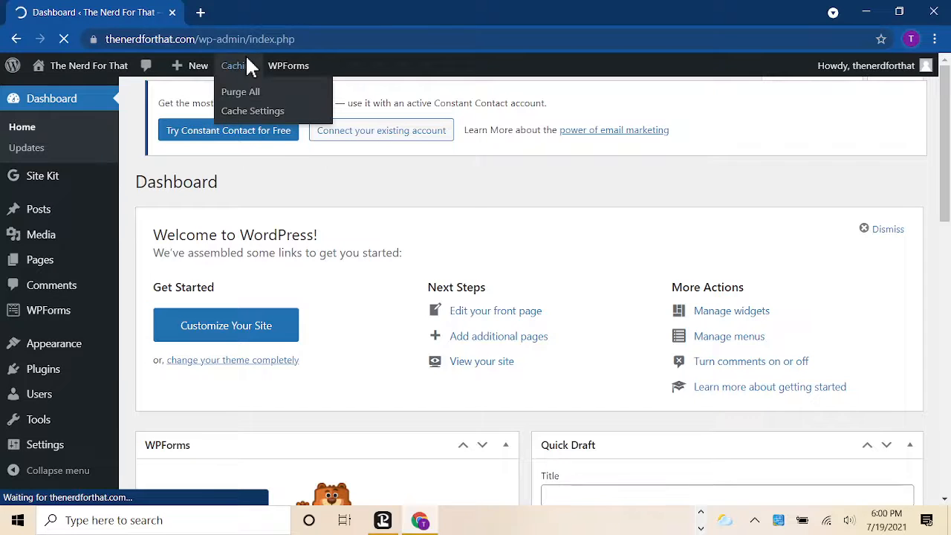
mouse_move(199, 68)
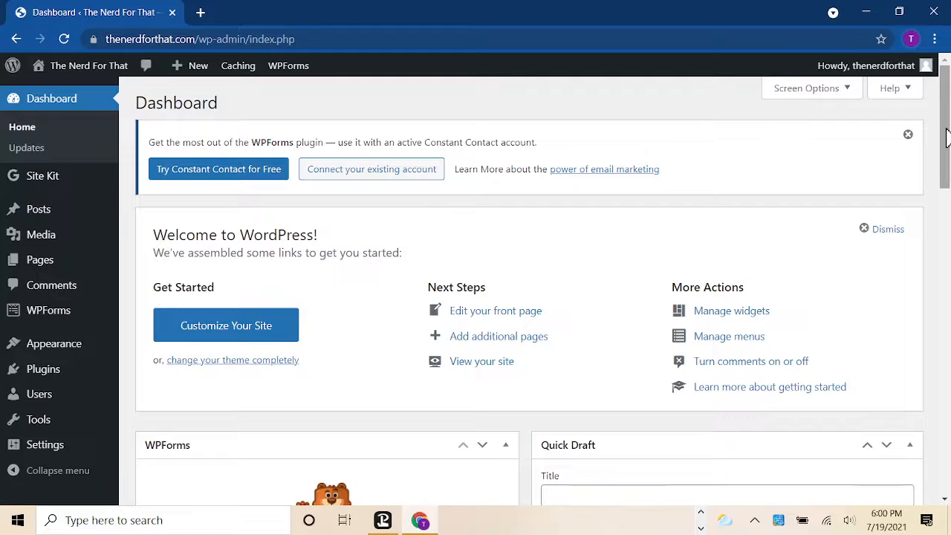
mouse_move(42, 265)
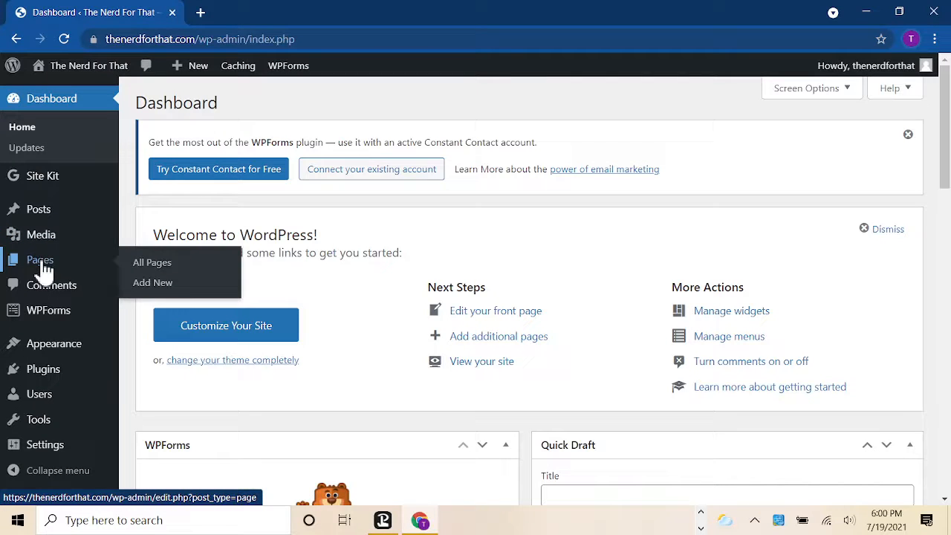
left_click(141, 270)
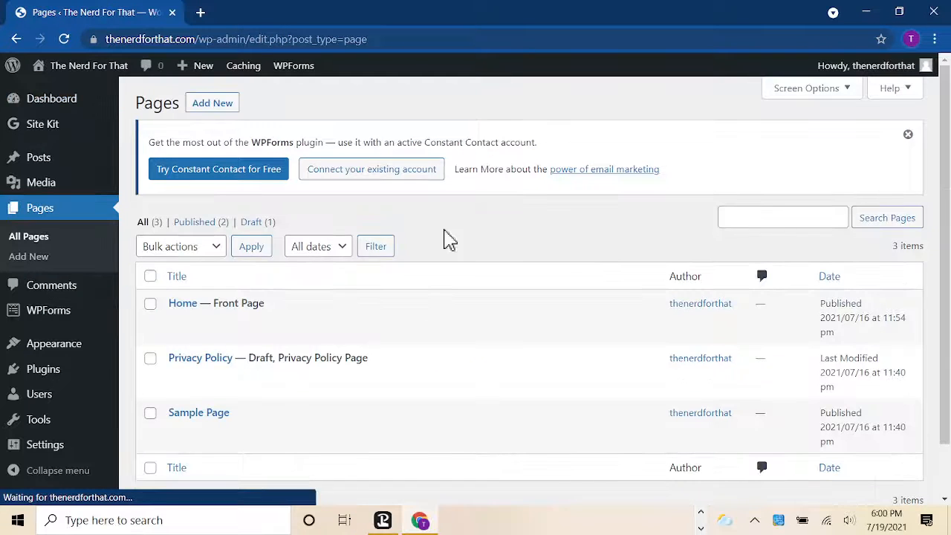
scroll(595, 240, "down", 2)
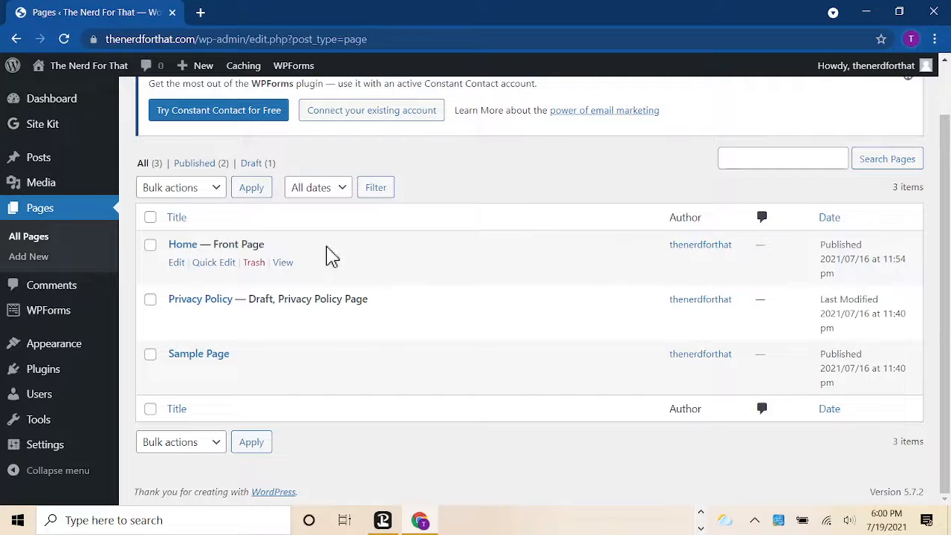
left_click(182, 247)
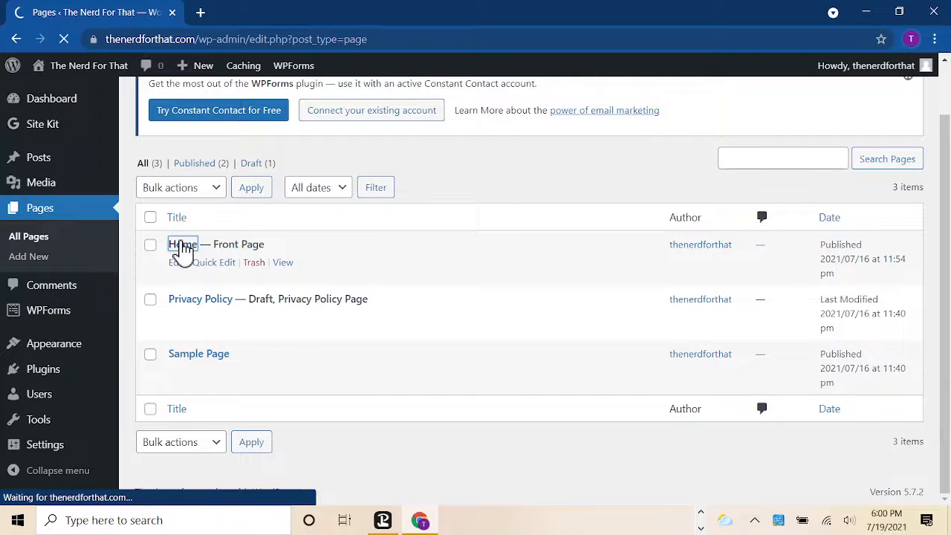